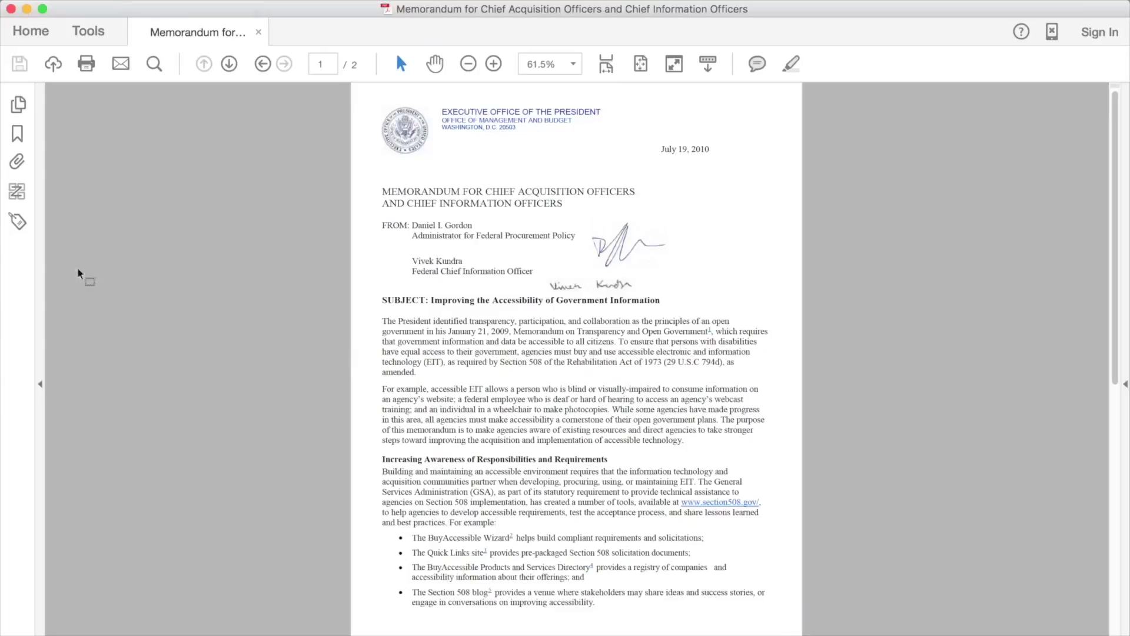
Find the tag for the word "Government" in the first body paragraph using Find Tag from Selection.
{"action": "left_click", "coordinate": [20, 223]}
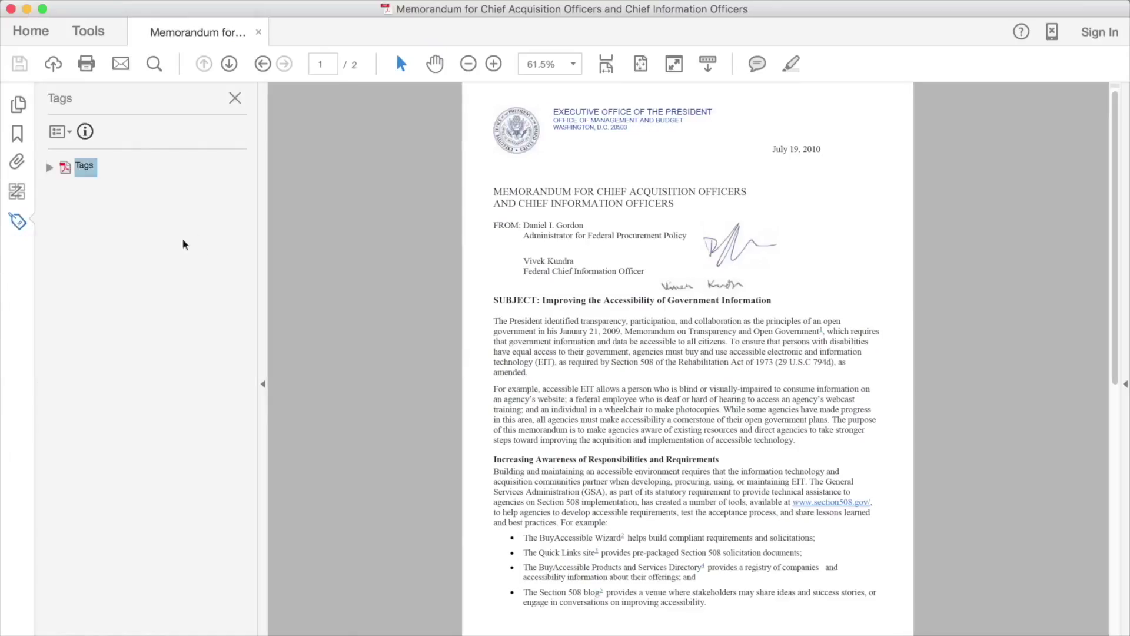
{"action": "double_click", "coordinate": [796, 331]}
{"action": "left_click_drag", "start_coordinate": [796, 331], "coordinate": [321, 297]}
{"action": "left_click", "coordinate": [59, 131]}
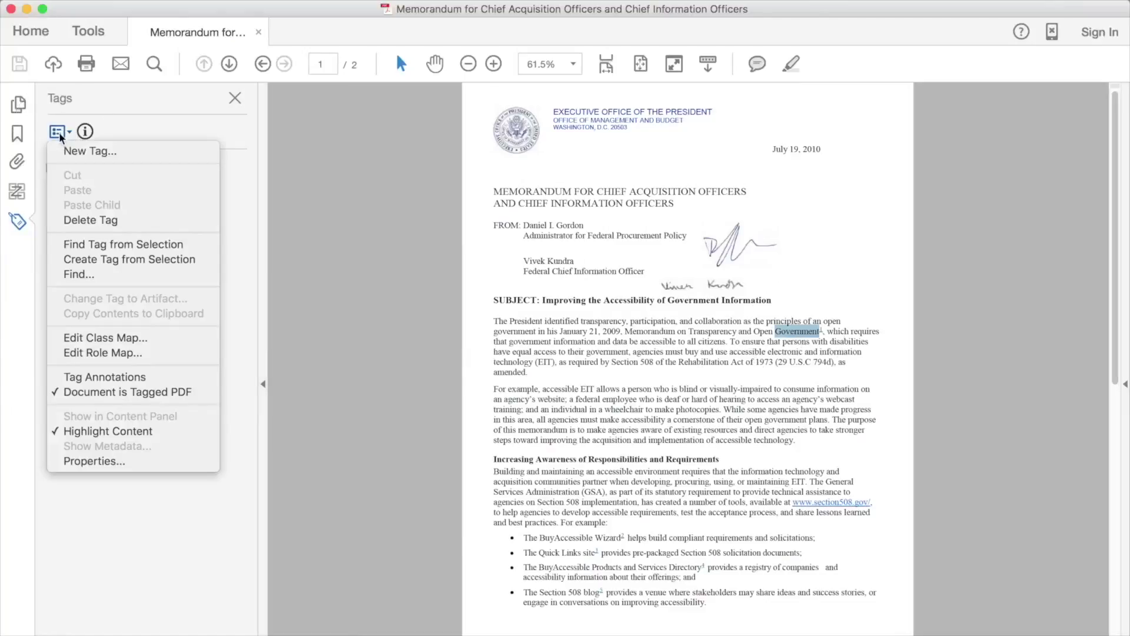
{"action": "left_click", "coordinate": [88, 243]}
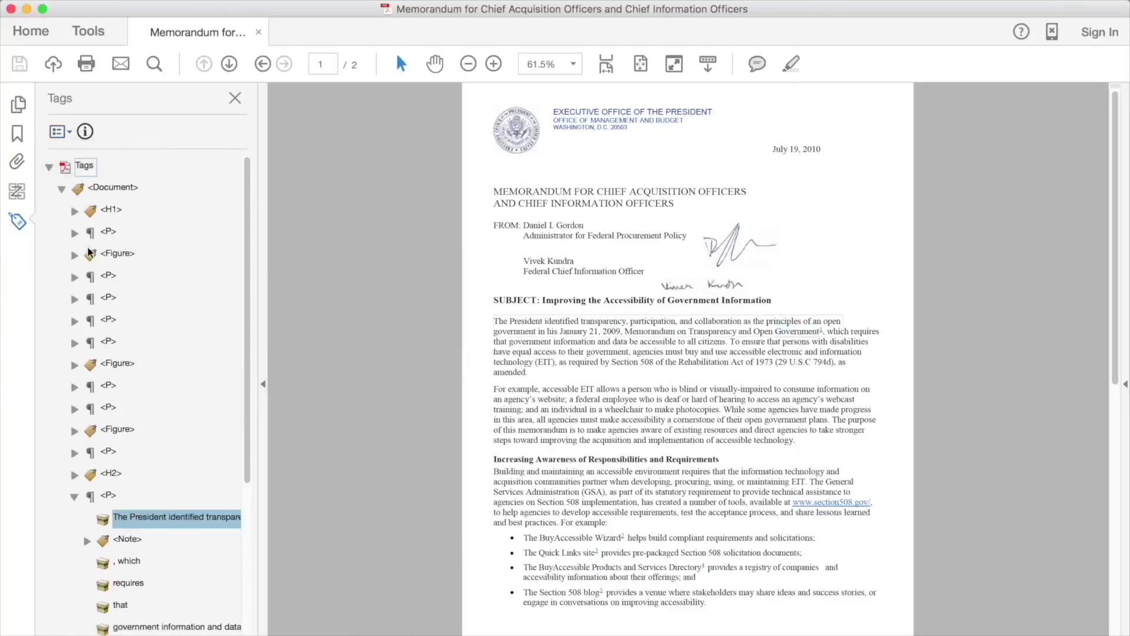
Expand the Note and Reference tags within that paragraph and select the nested Link tag.
{"action": "scroll", "coordinate": [94, 324], "scroll_direction": "down", "scroll_amount": 6}
{"action": "scroll", "coordinate": [94, 324], "scroll_direction": "right", "scroll_amount": 1}
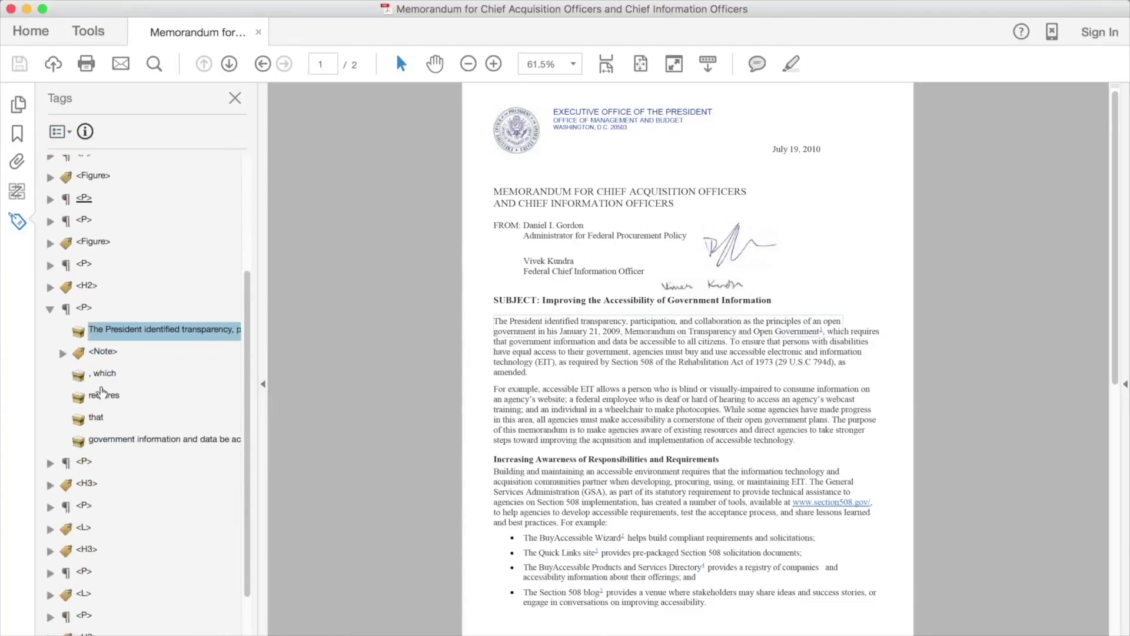
{"action": "left_click", "coordinate": [78, 355]}
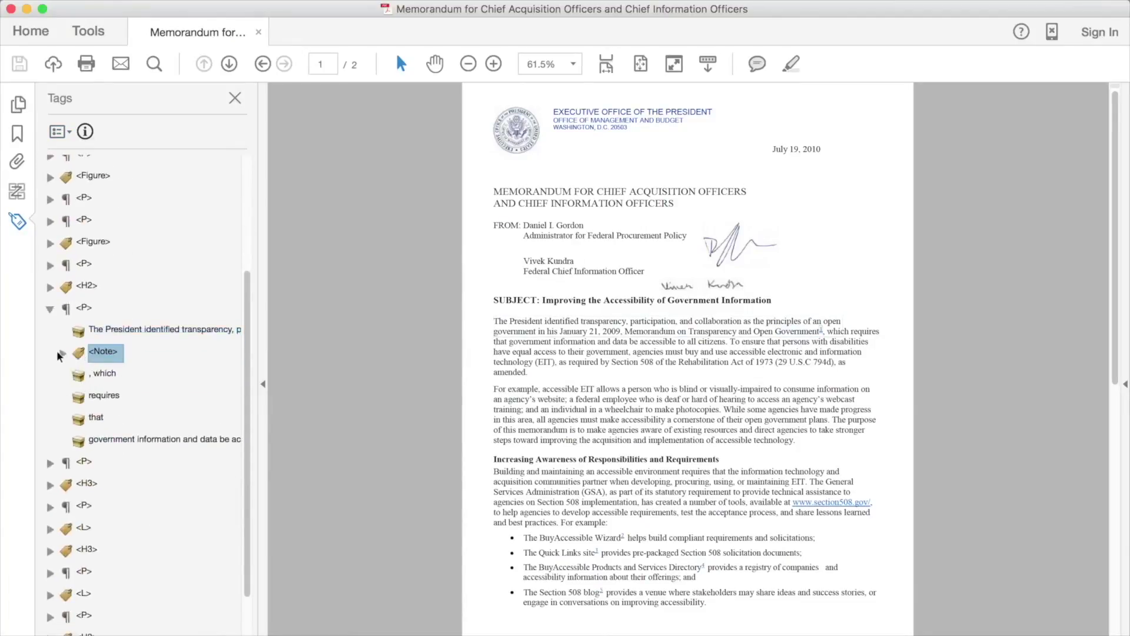
{"action": "left_click", "coordinate": [62, 354]}
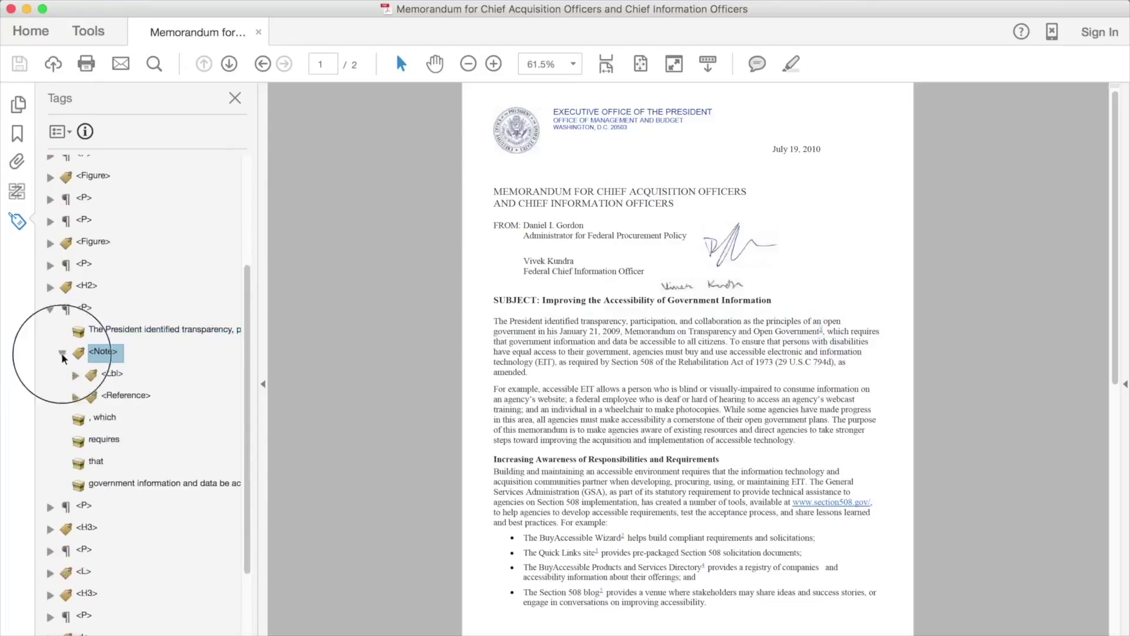
{"action": "left_click", "coordinate": [74, 396]}
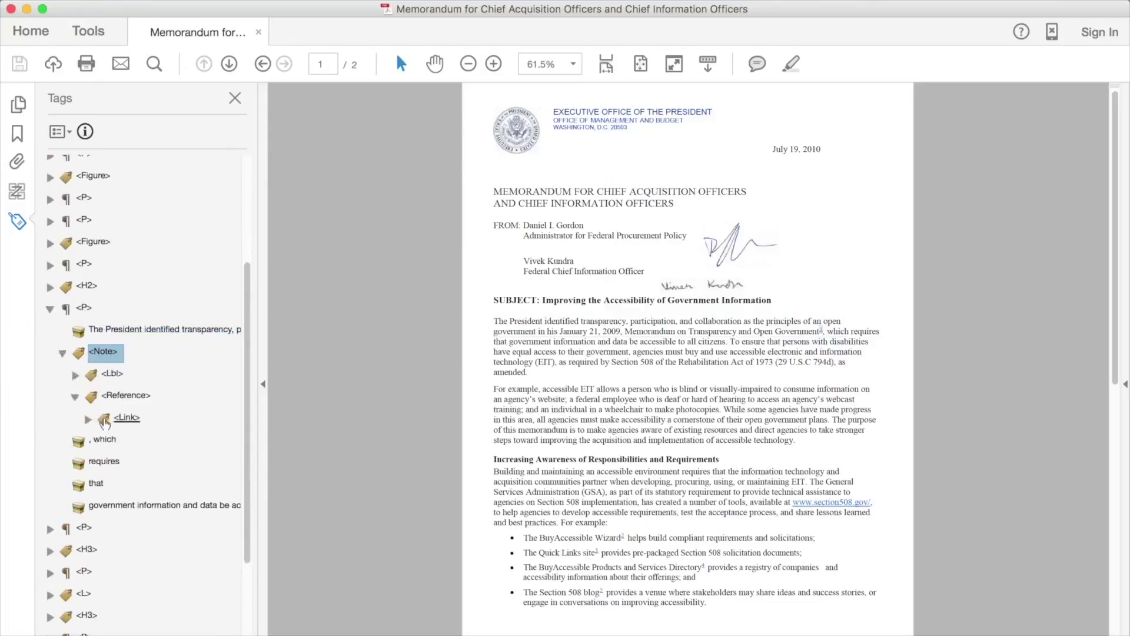
{"action": "left_click", "coordinate": [106, 421]}
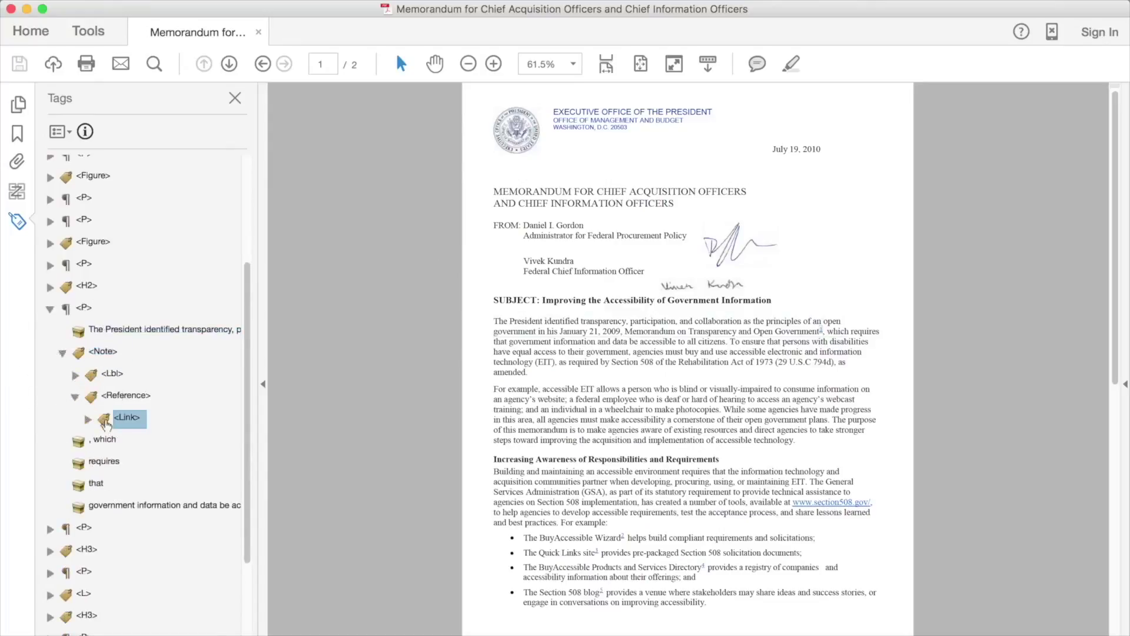
Open the Link tag's properties, edit its tag element, and expand the K entry down to the contents of its Obj dictionary.
{"action": "right_click", "coordinate": [106, 420]}
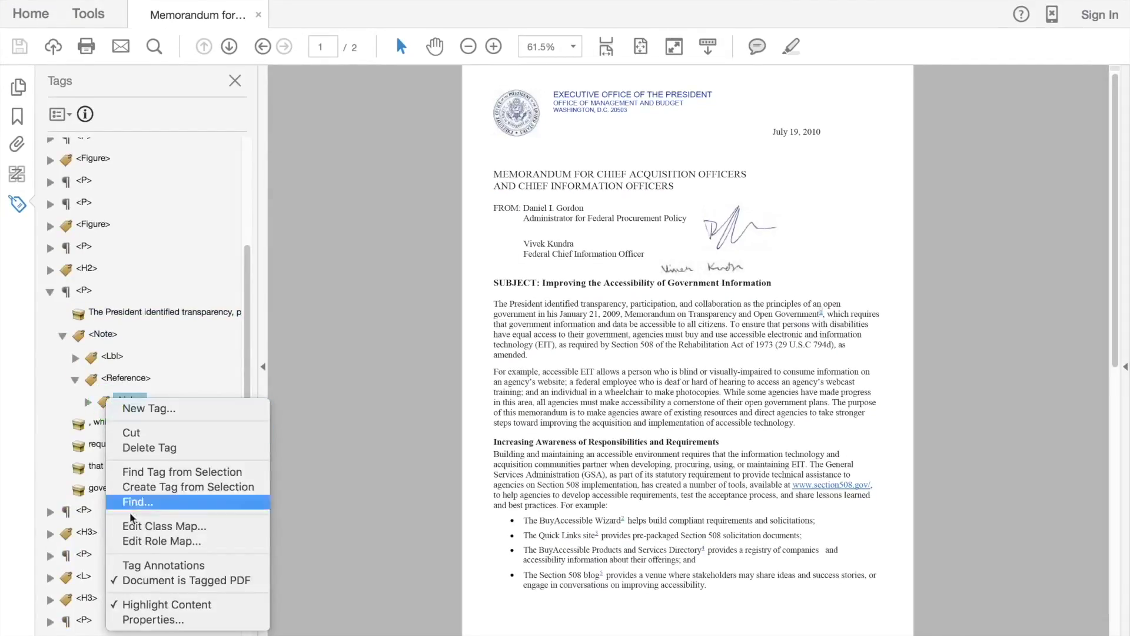
{"action": "left_click", "coordinate": [153, 619]}
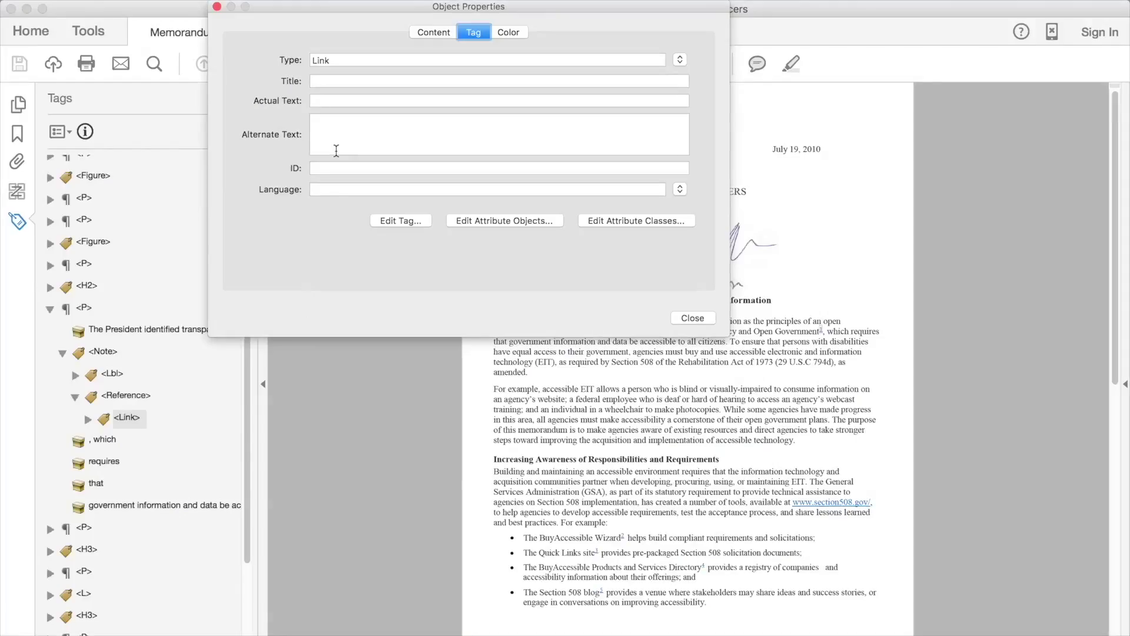
{"action": "left_click", "coordinate": [405, 222]}
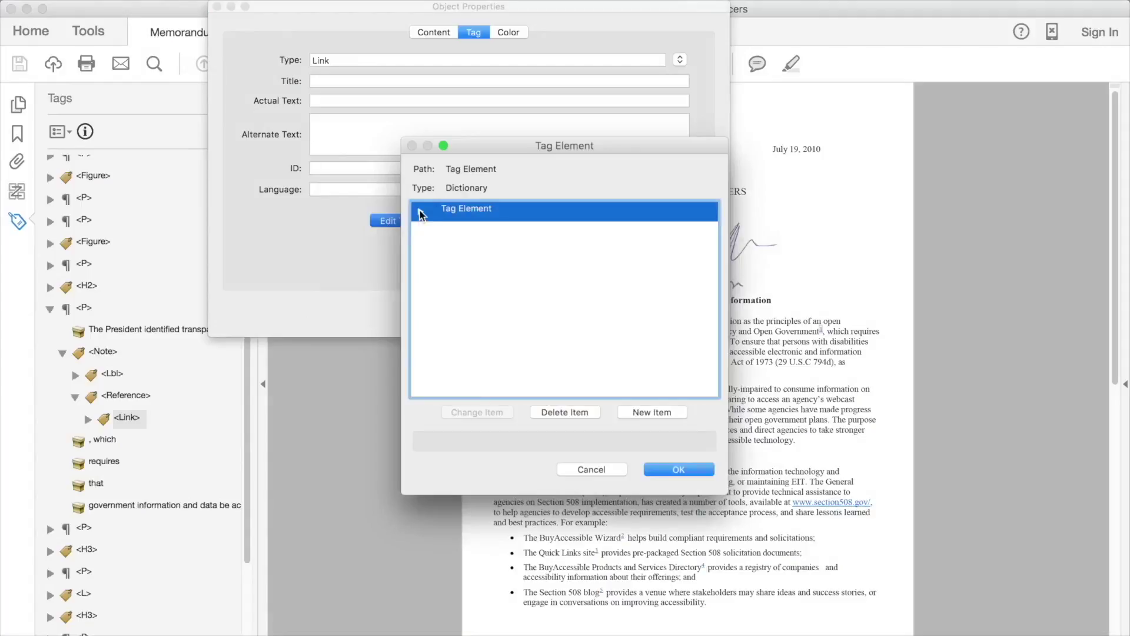
{"action": "left_click", "coordinate": [420, 211]}
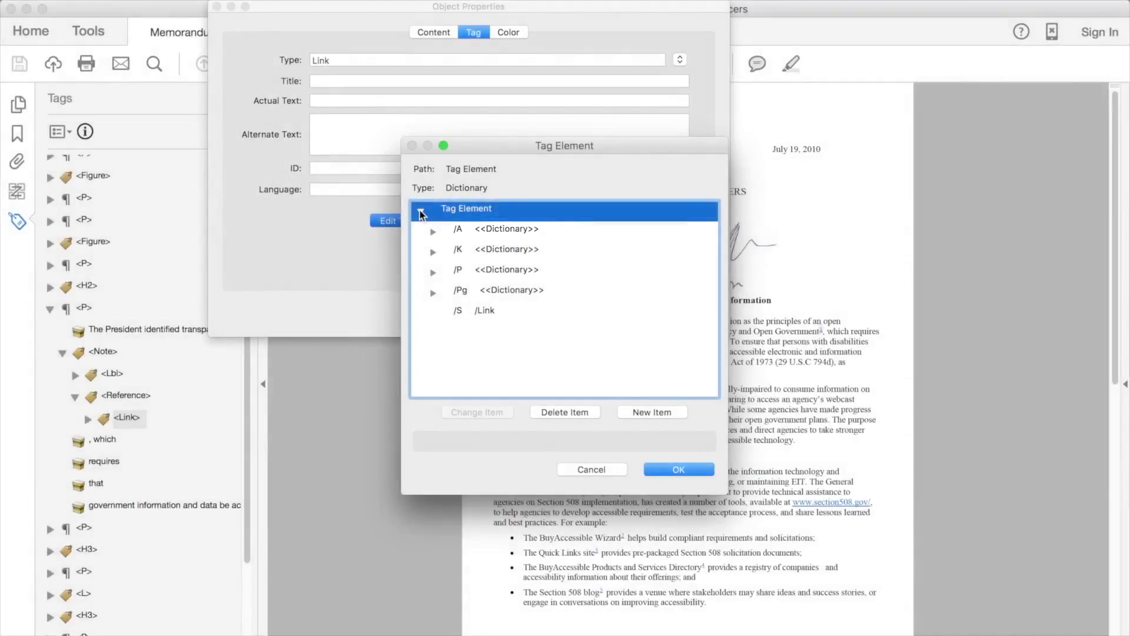
{"action": "left_click", "coordinate": [433, 252]}
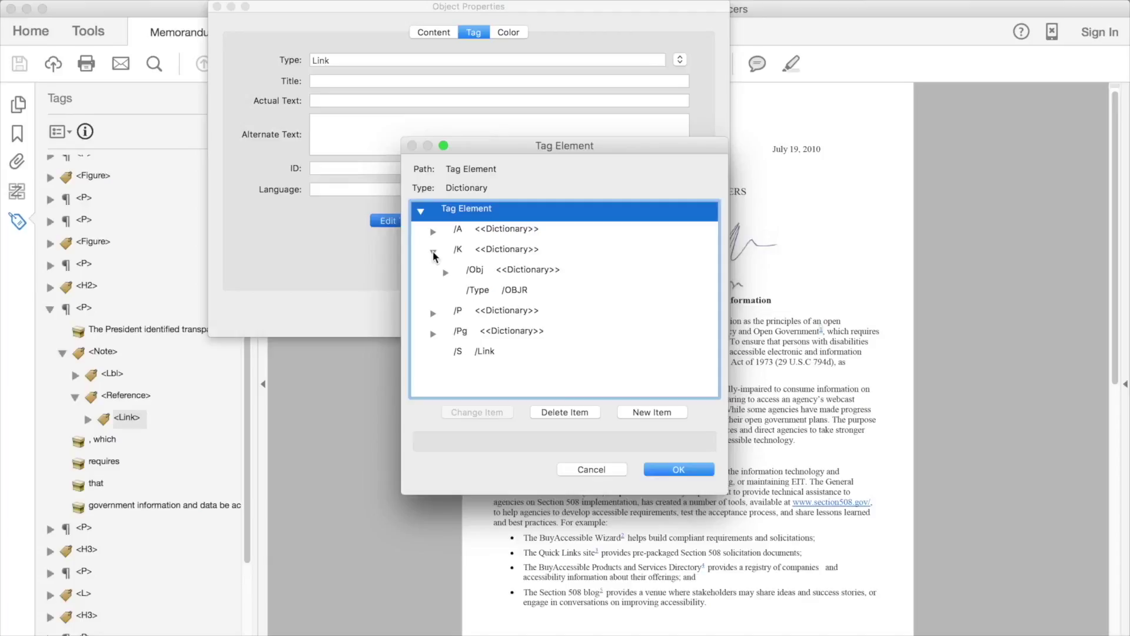
{"action": "left_click", "coordinate": [484, 272]}
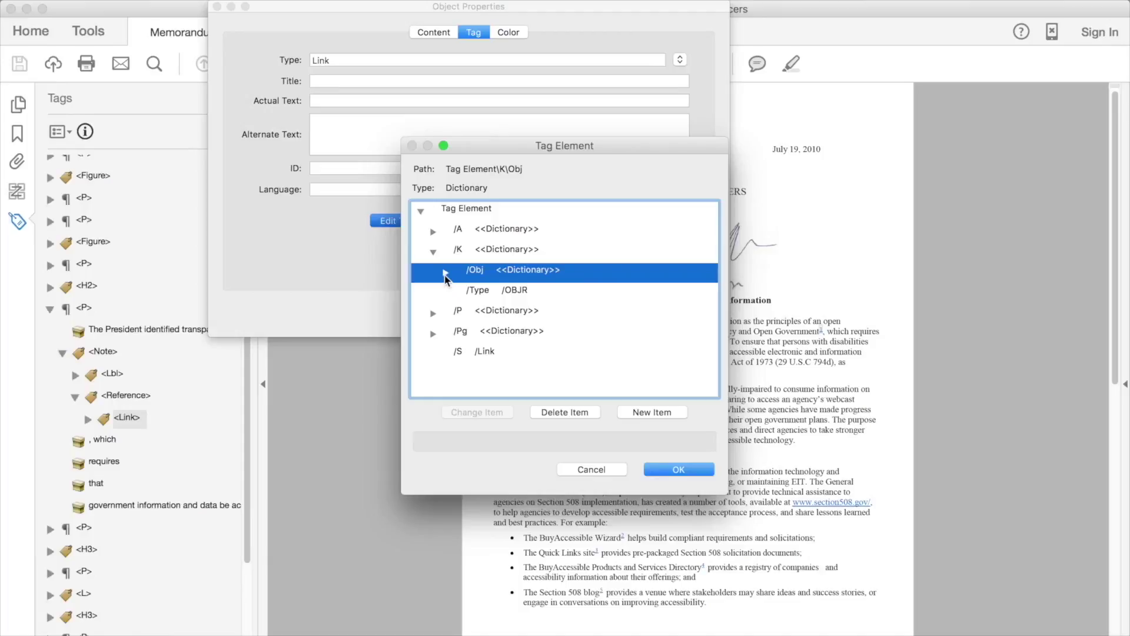
{"action": "left_click", "coordinate": [446, 273]}
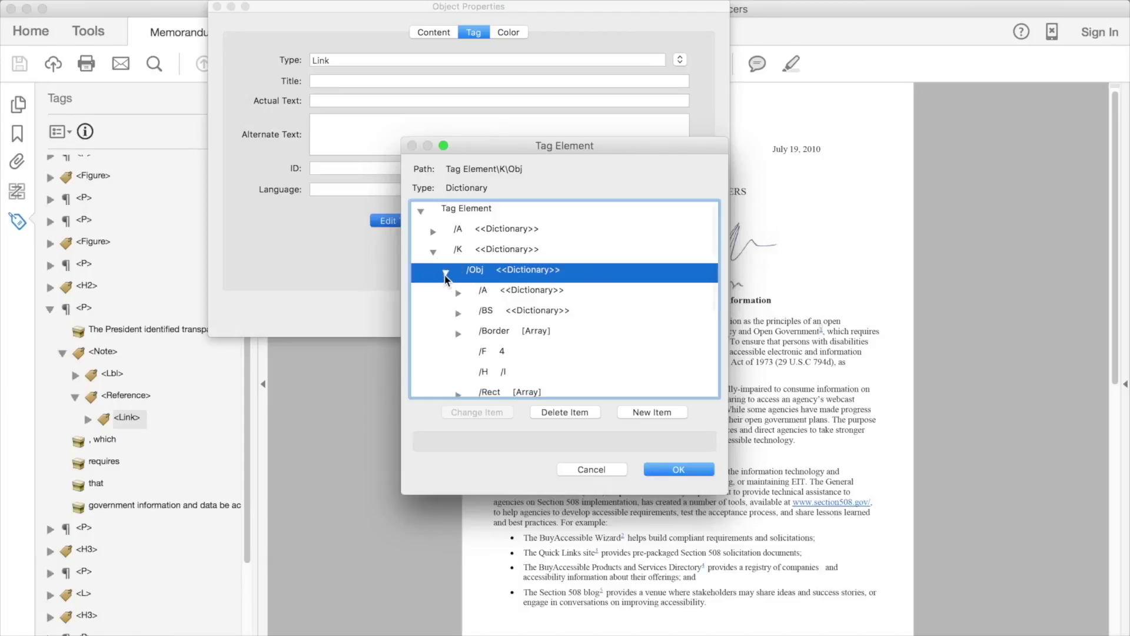
Add a Contents key with the string value "Endnote 1" to the Obj dictionary, save it and close the properties.
{"action": "scroll", "coordinate": [510, 308], "scroll_direction": "down", "scroll_amount": 1}
{"action": "scroll", "coordinate": [509, 309], "scroll_direction": "down", "scroll_amount": 5}
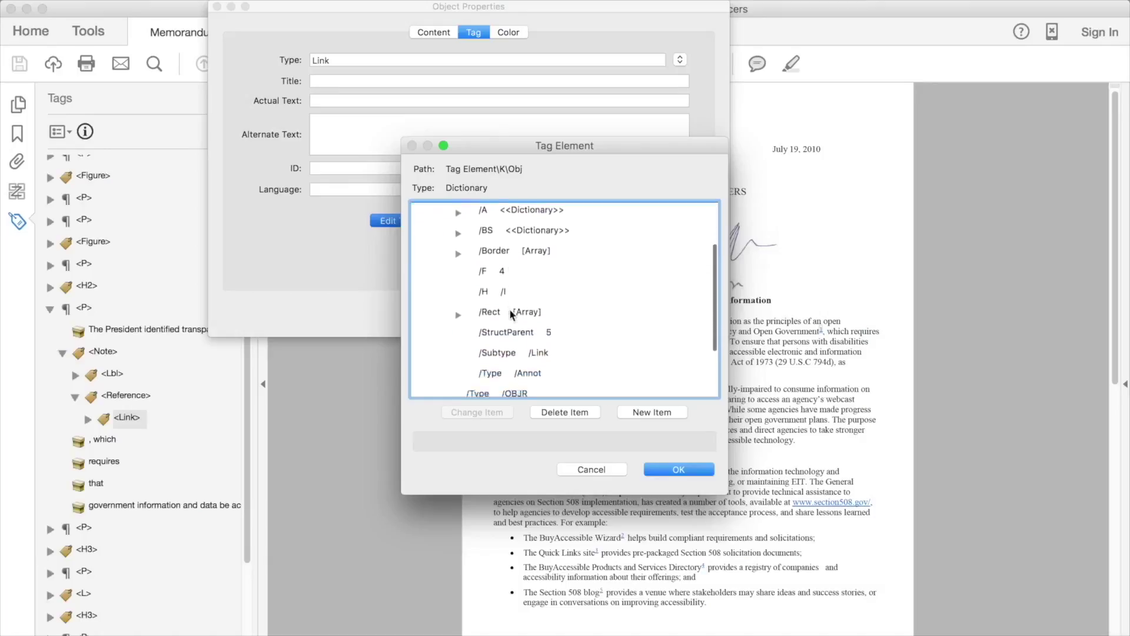
{"action": "scroll", "coordinate": [510, 313], "scroll_direction": "down", "scroll_amount": 1}
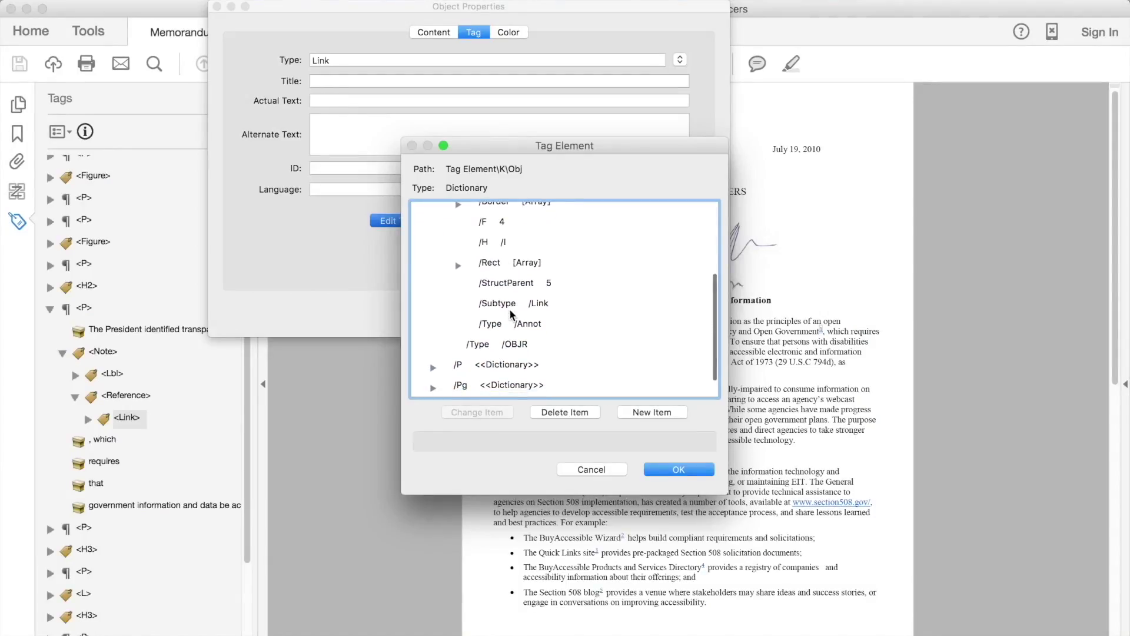
{"action": "scroll", "coordinate": [510, 313], "scroll_direction": "down", "scroll_amount": 1}
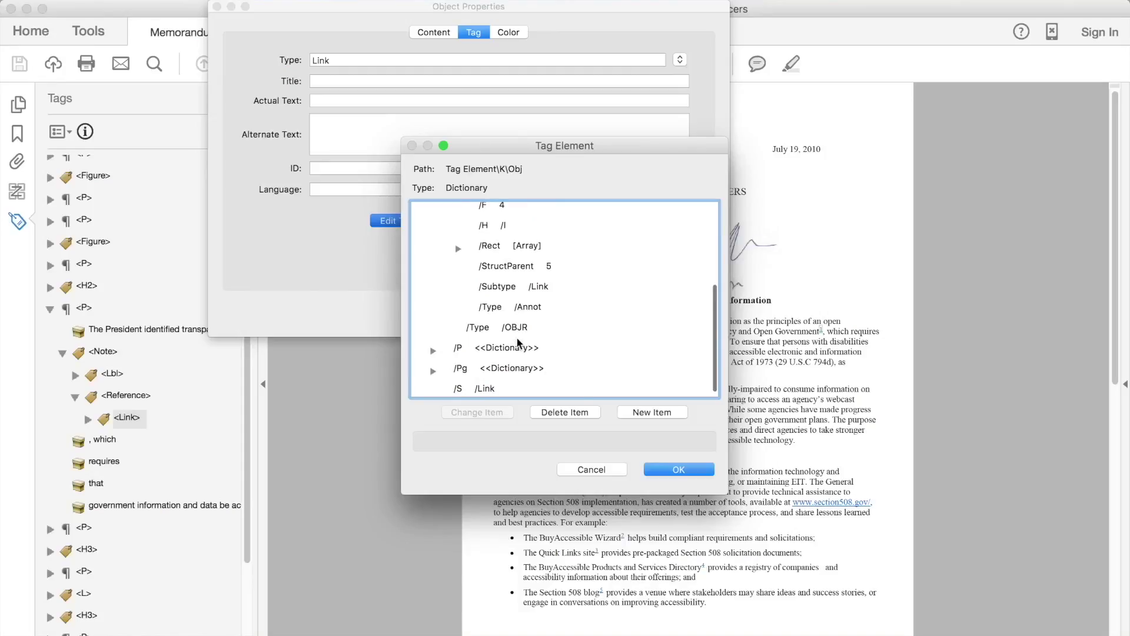
{"action": "left_click", "coordinate": [663, 414]}
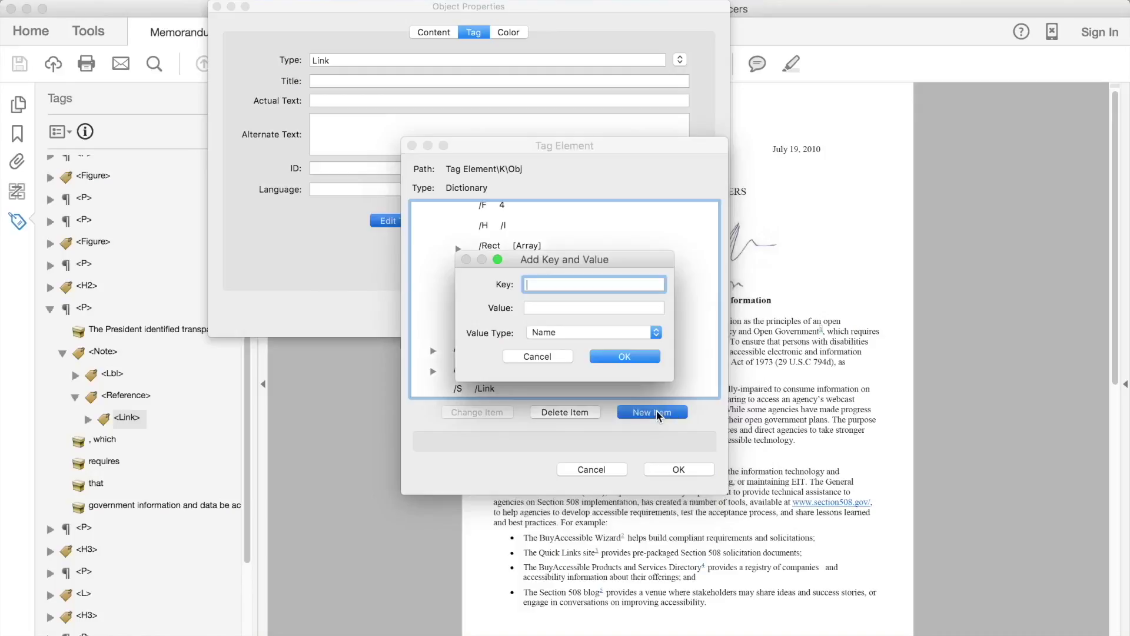
{"action": "type", "text": "ontents"}
{"action": "key", "text": "Tab"}
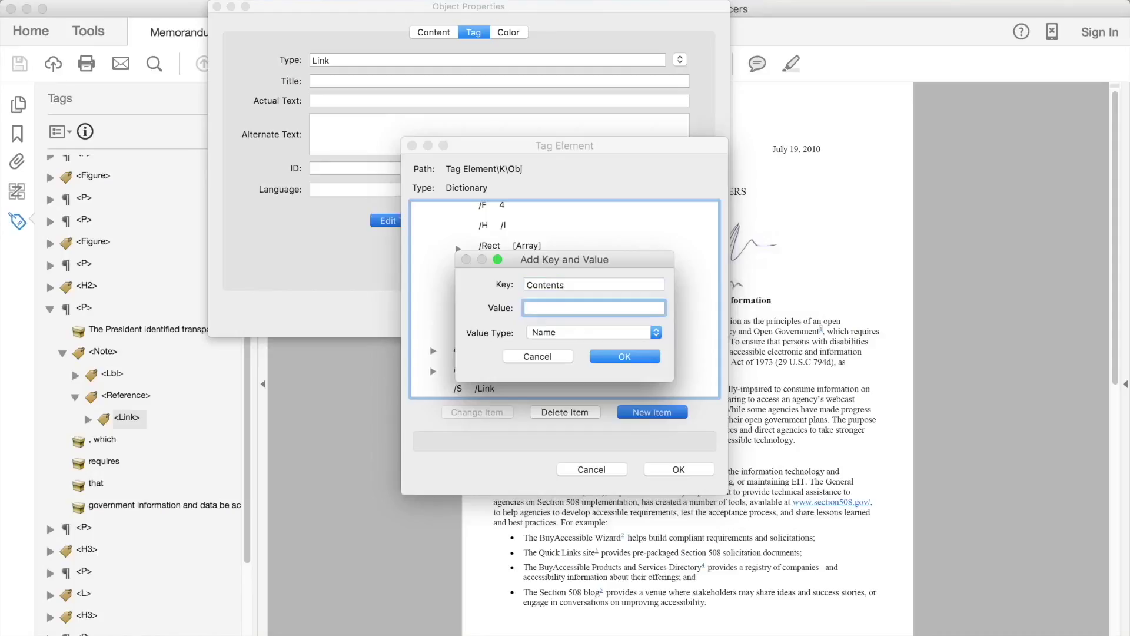
{"action": "type", "text": "Endnote 1"}
{"action": "left_click", "coordinate": [576, 333]}
{"action": "left_click", "coordinate": [560, 347]}
{"action": "left_click", "coordinate": [614, 356]}
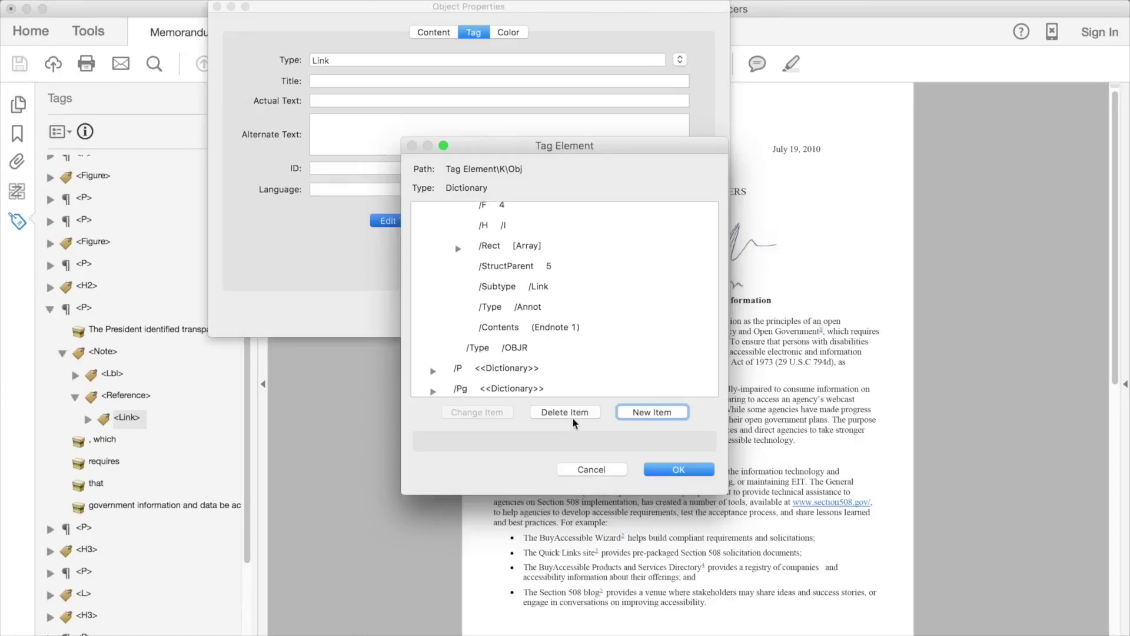
{"action": "left_click", "coordinate": [677, 468]}
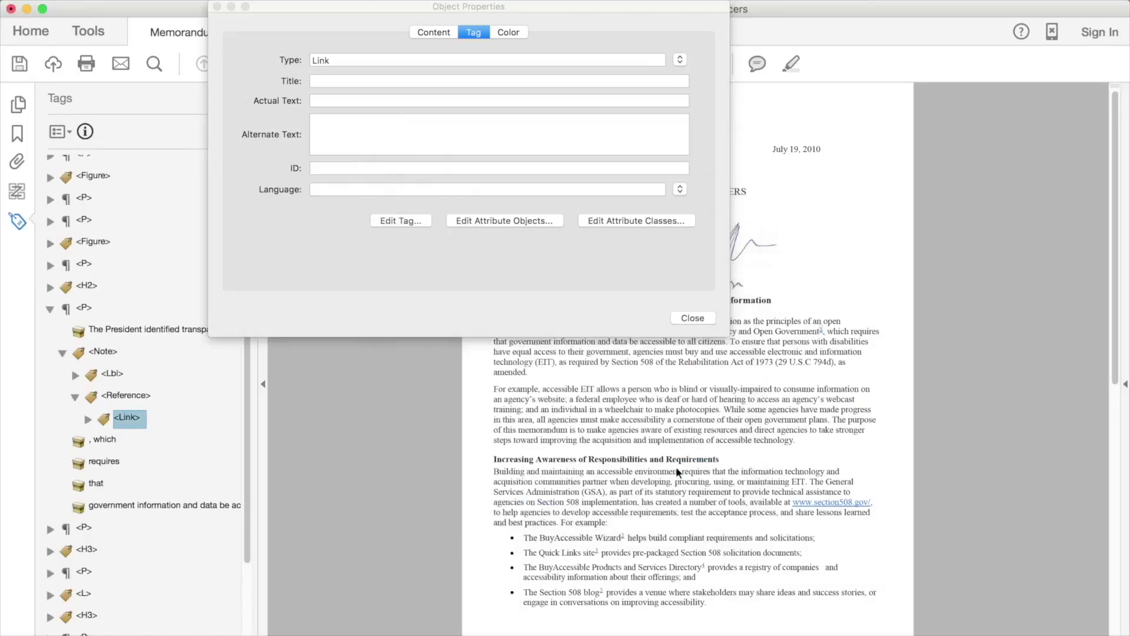
{"action": "left_click", "coordinate": [692, 318]}
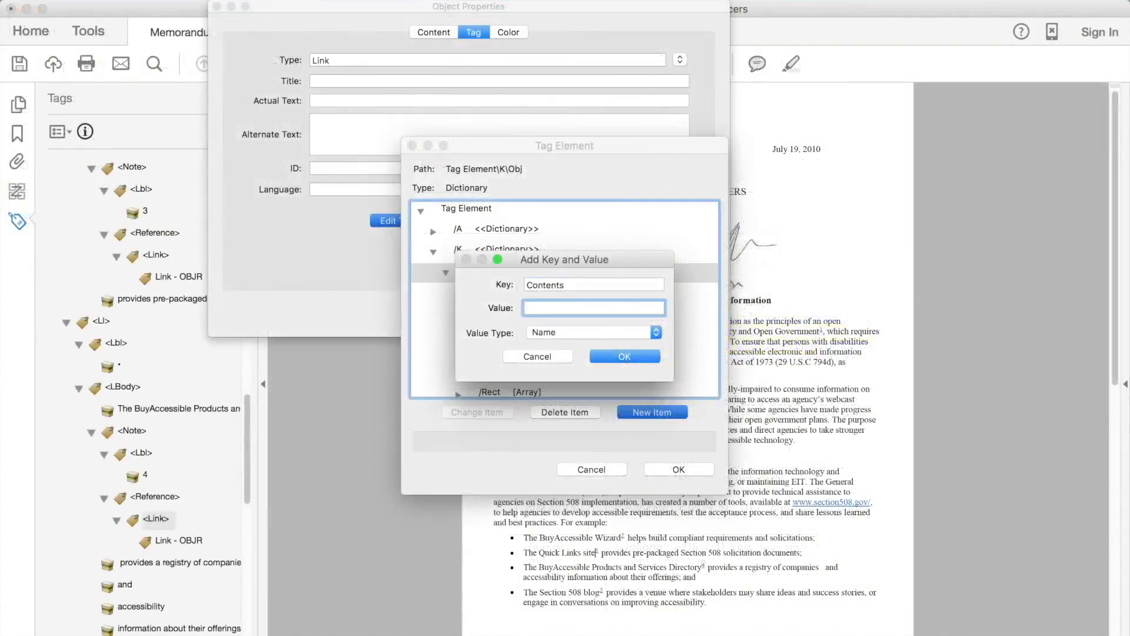
Give the fourth endnote reference link's Contents key the string value "Endnote 4" and save the tag element.
{"action": "type", "text": "Endnote 4"}
{"action": "left_click", "coordinate": [595, 332]}
{"action": "left_click", "coordinate": [584, 345]}
{"action": "left_click", "coordinate": [613, 354]}
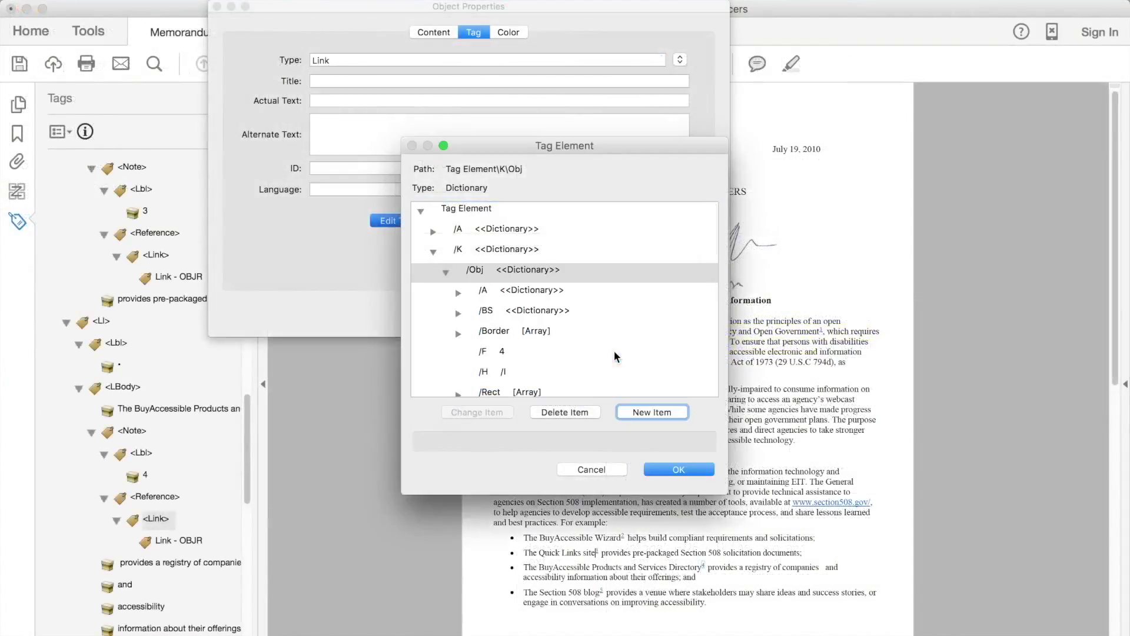
{"action": "scroll", "coordinate": [604, 347], "scroll_direction": "down", "scroll_amount": 5}
{"action": "left_click", "coordinate": [679, 469]}
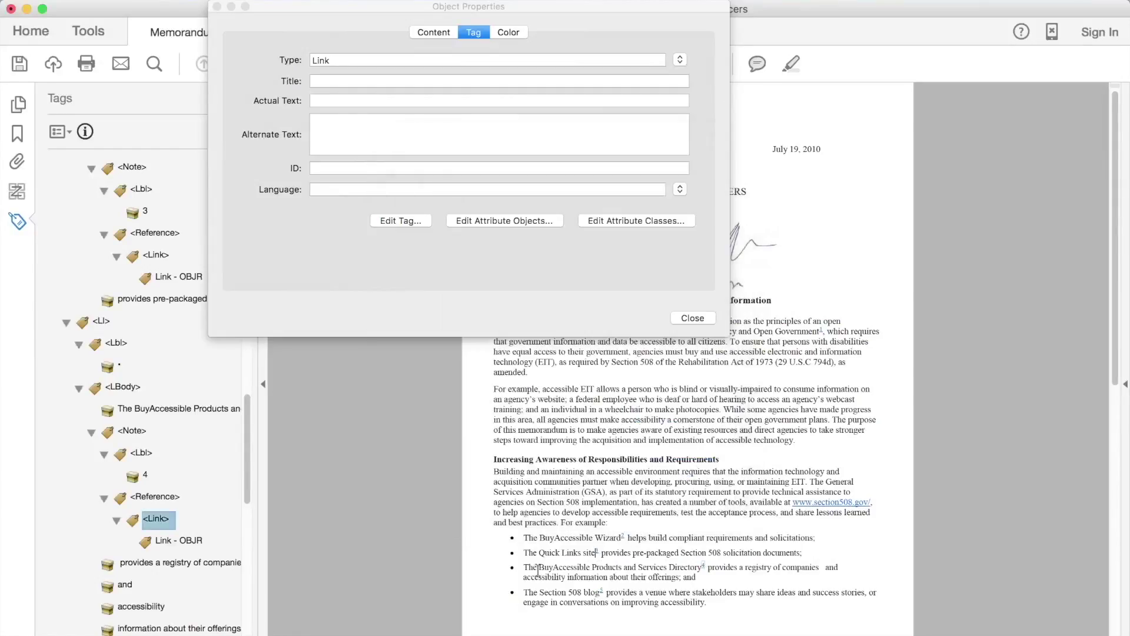
Go to the endnotes on page 2 and select the Link tag inside the fourth endnote's list item.
{"action": "left_click", "coordinate": [677, 568]}
{"action": "scroll", "coordinate": [645, 571], "scroll_direction": "down", "scroll_amount": 10}
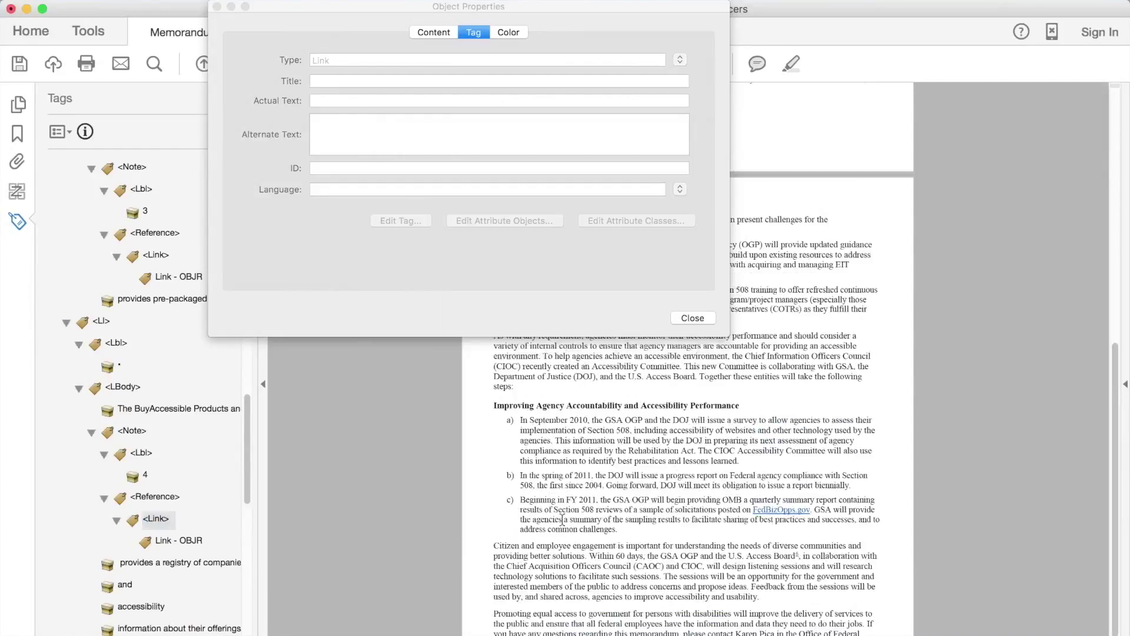
{"action": "scroll", "coordinate": [147, 471], "scroll_direction": "down", "scroll_amount": 10}
{"action": "left_click", "coordinate": [102, 546]}
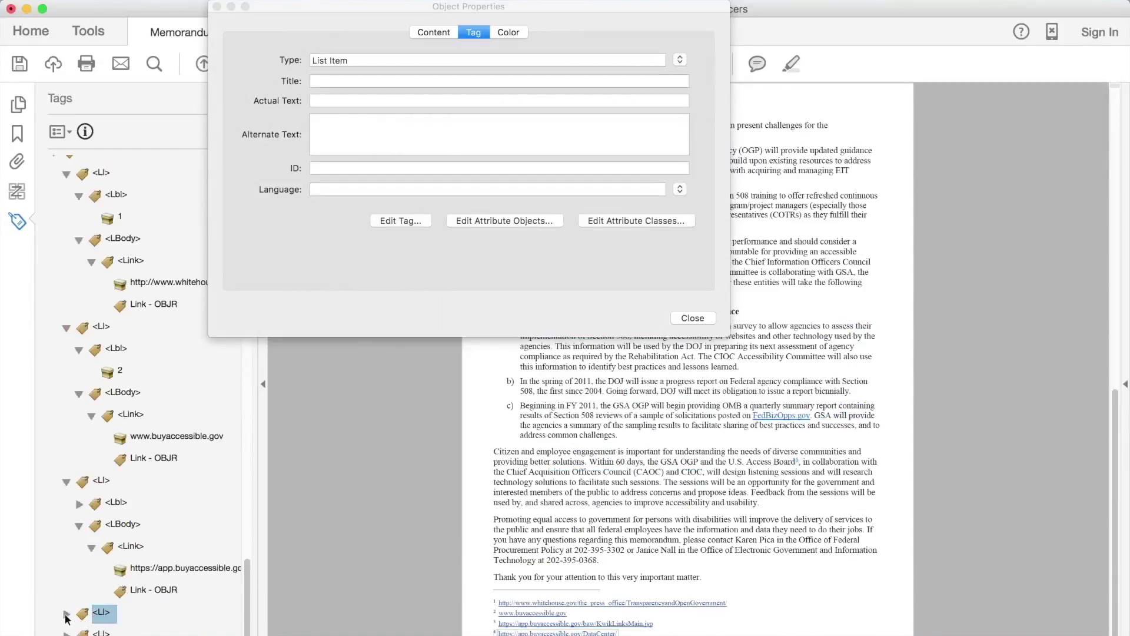
{"action": "left_click", "coordinate": [112, 613]}
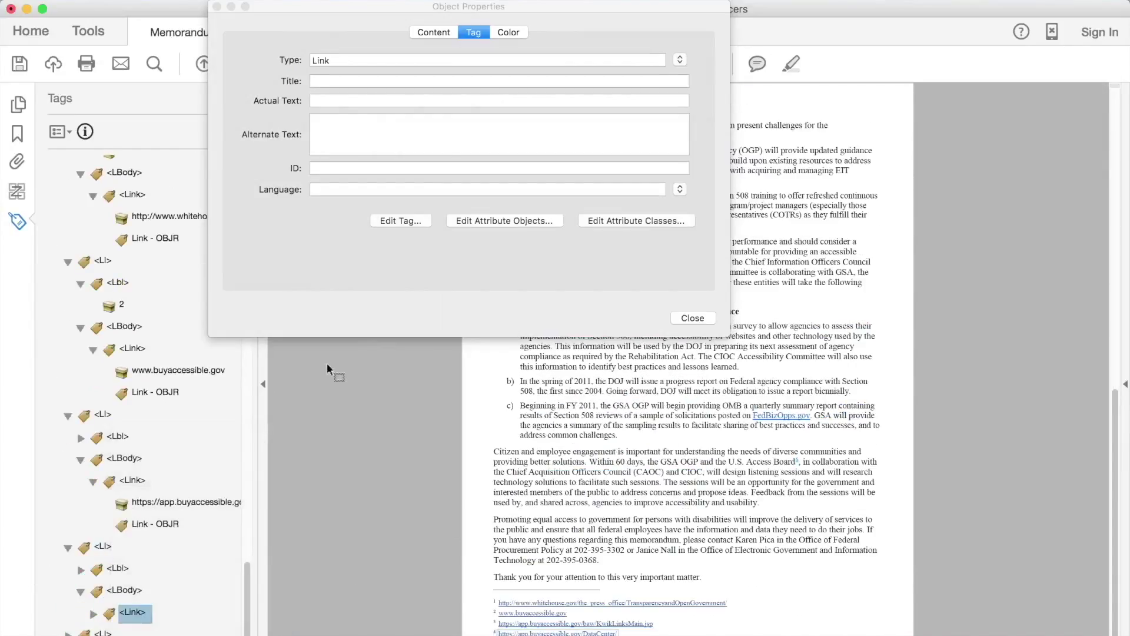
Open the fourth endnote link's tag element for editing and expand K and [1] down to the Obj dictionary.
{"action": "left_click", "coordinate": [401, 221]}
{"action": "left_click", "coordinate": [433, 231]}
{"action": "left_click", "coordinate": [446, 272]}
{"action": "left_click", "coordinate": [458, 292]}
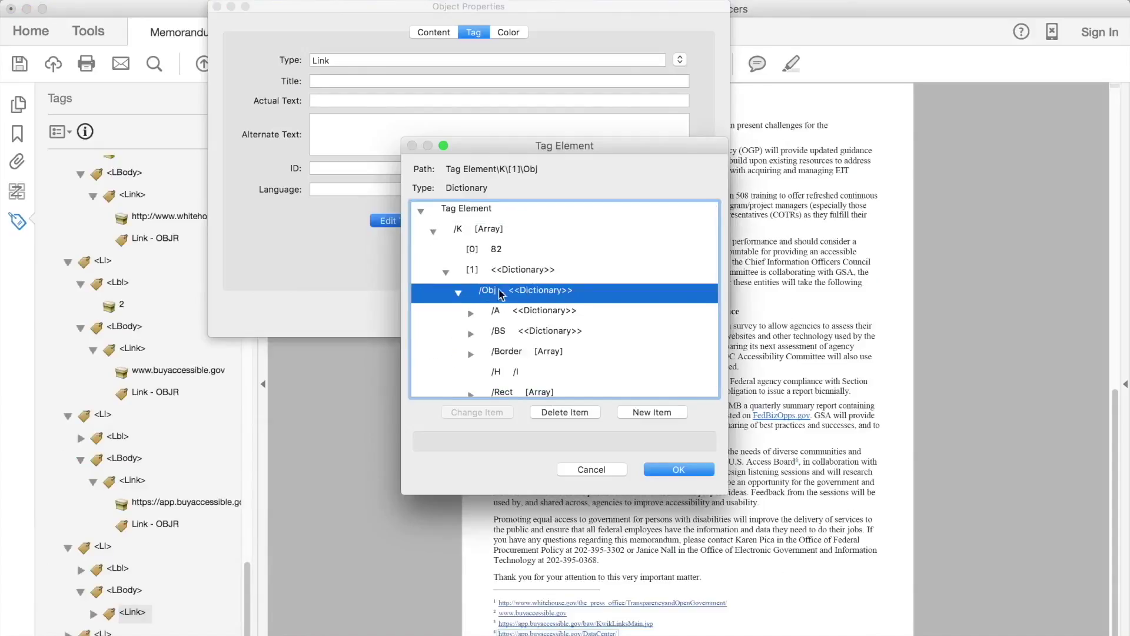
Add a Contents key with the string value "BuyAccessible Products and Services Directory" to the Obj dictionary and save the tag element.
{"action": "left_click", "coordinate": [652, 412]}
{"action": "type", "text": "Contents"}
{"action": "key", "text": "Tab"}
{"action": "type", "text": "BuyAccessible Products and Services Directory"}
{"action": "left_click", "coordinate": [544, 333]}
{"action": "left_click", "coordinate": [553, 345]}
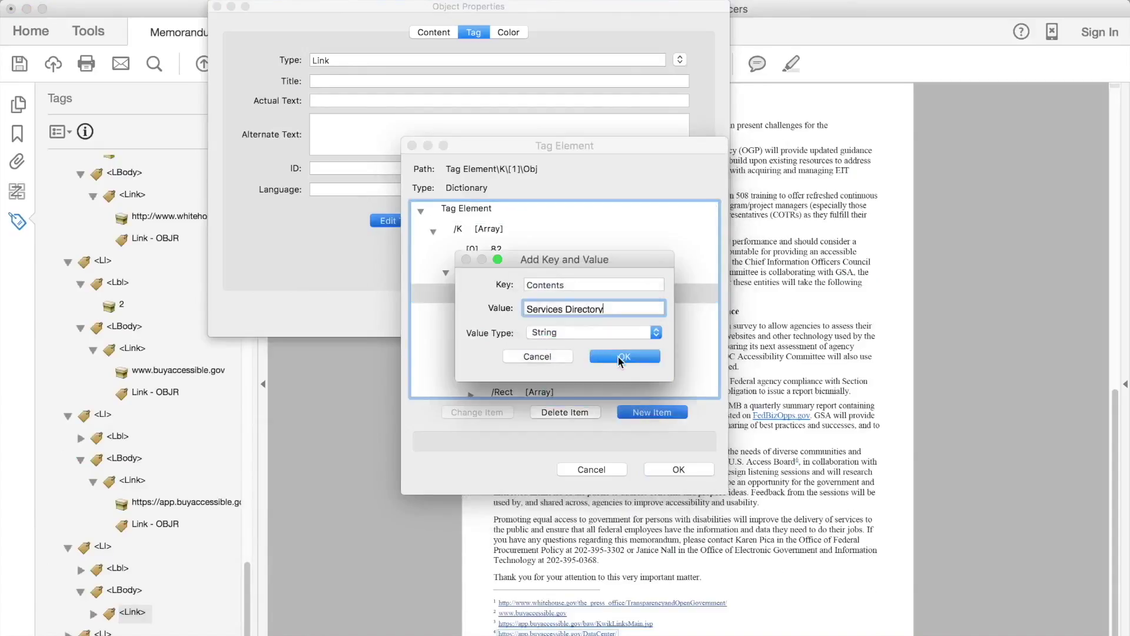
{"action": "left_click", "coordinate": [617, 355]}
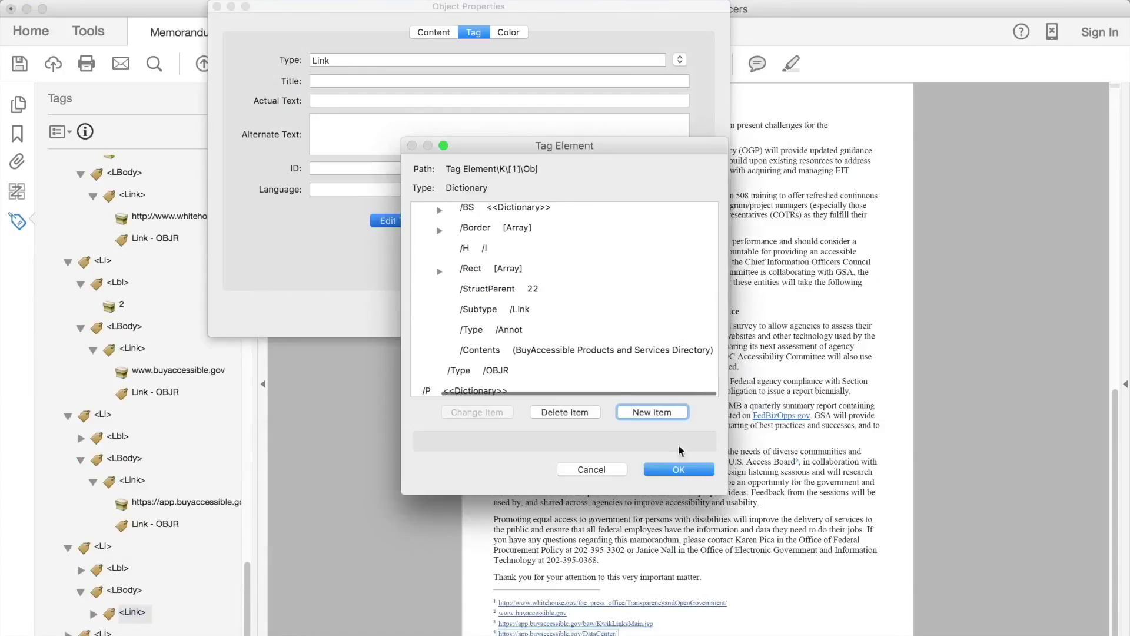
{"action": "left_click", "coordinate": [682, 470]}
Expand the list item for "The Section 508 blog" on page 1 and select the Link tag of its endnote 5 reference.
{"action": "scroll", "coordinate": [135, 412], "scroll_direction": "down", "scroll_amount": 5}
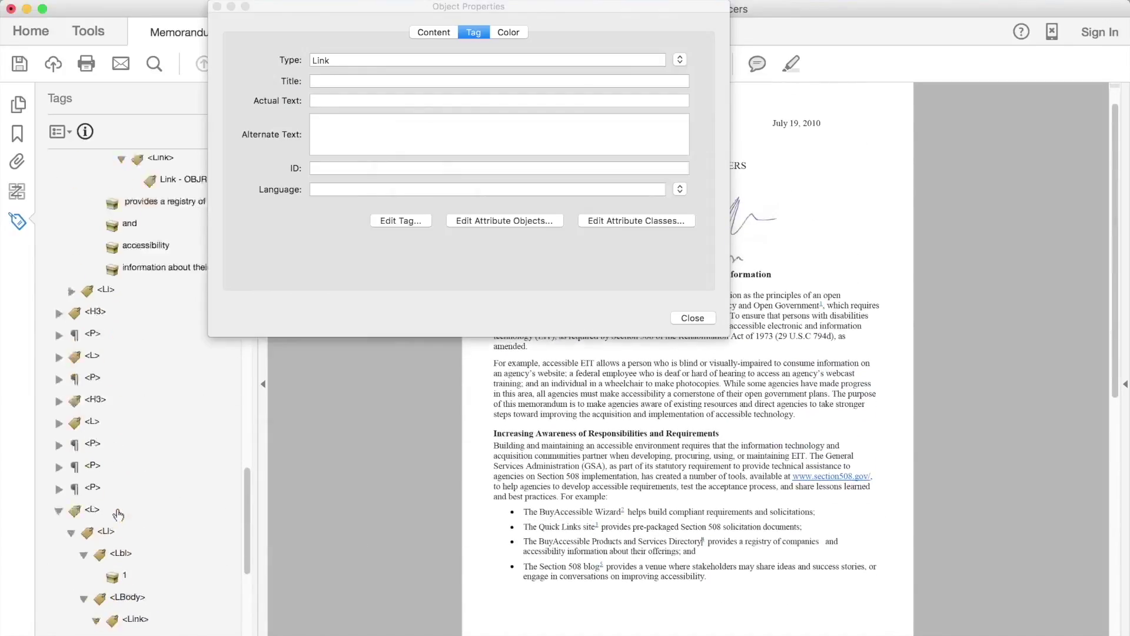
{"action": "left_click", "coordinate": [70, 318]}
{"action": "left_click", "coordinate": [84, 360]}
{"action": "left_click", "coordinate": [96, 404]}
{"action": "left_click", "coordinate": [160, 490]}
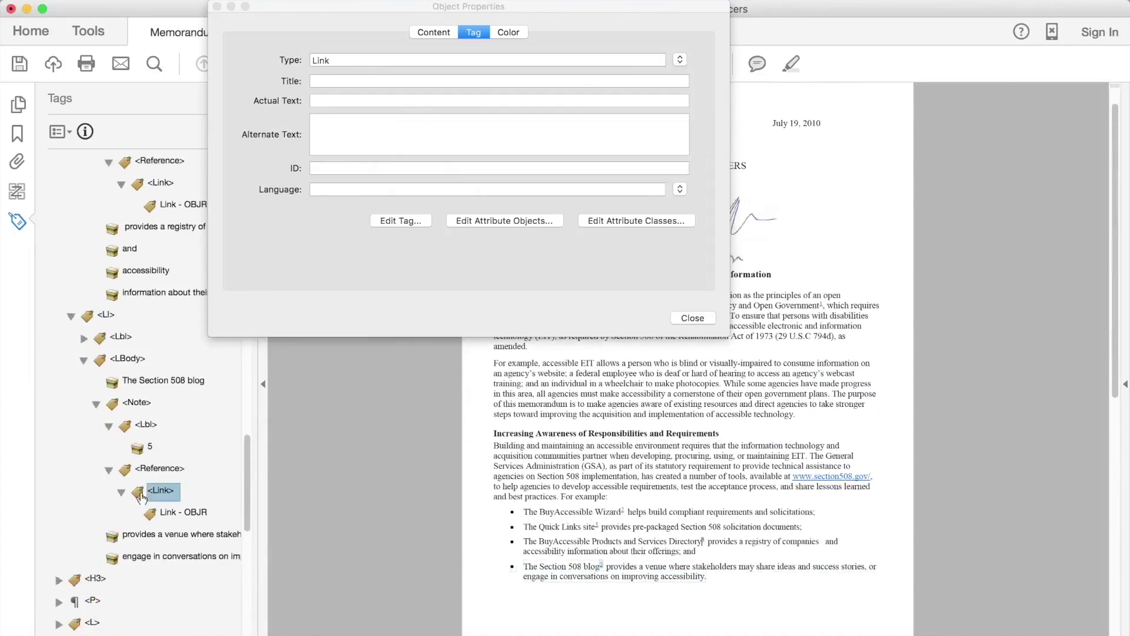
Open the endnote 5 reference link's tag element for editing and select the Obj dictionary under K.
{"action": "left_click", "coordinate": [401, 220]}
{"action": "left_click", "coordinate": [433, 252]}
{"action": "left_click", "coordinate": [445, 272]}
{"action": "left_click", "coordinate": [475, 270]}
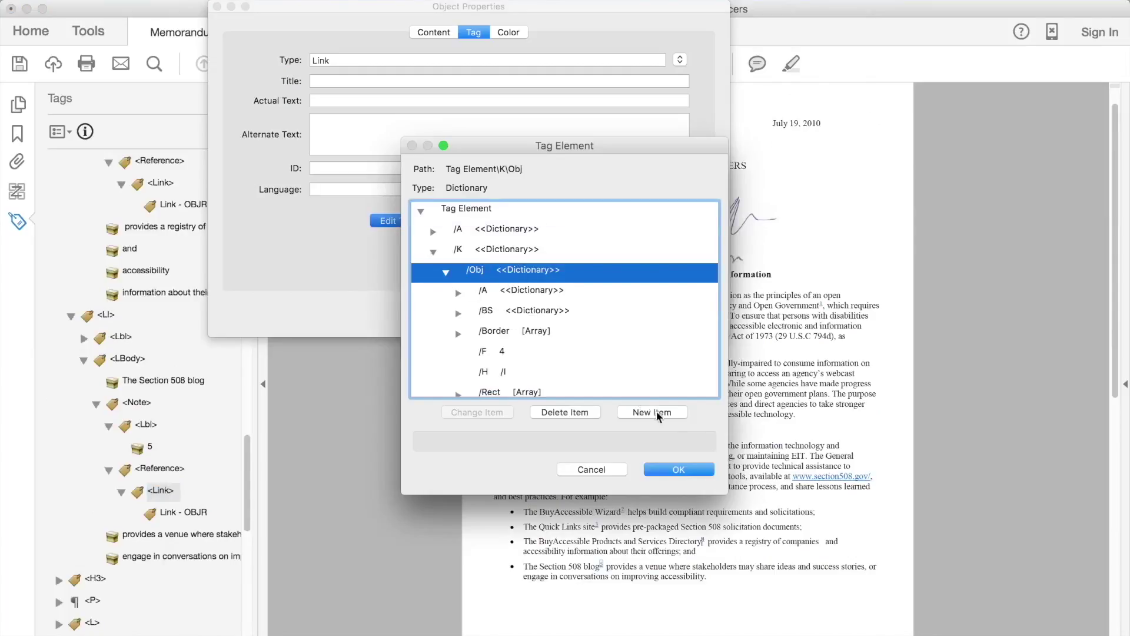
Add a Contents key with the string value "Endnote 5" to the Obj dictionary and save the tag element.
{"action": "left_click", "coordinate": [656, 411]}
{"action": "type", "text": "Contents"}
{"action": "key", "text": "Tab"}
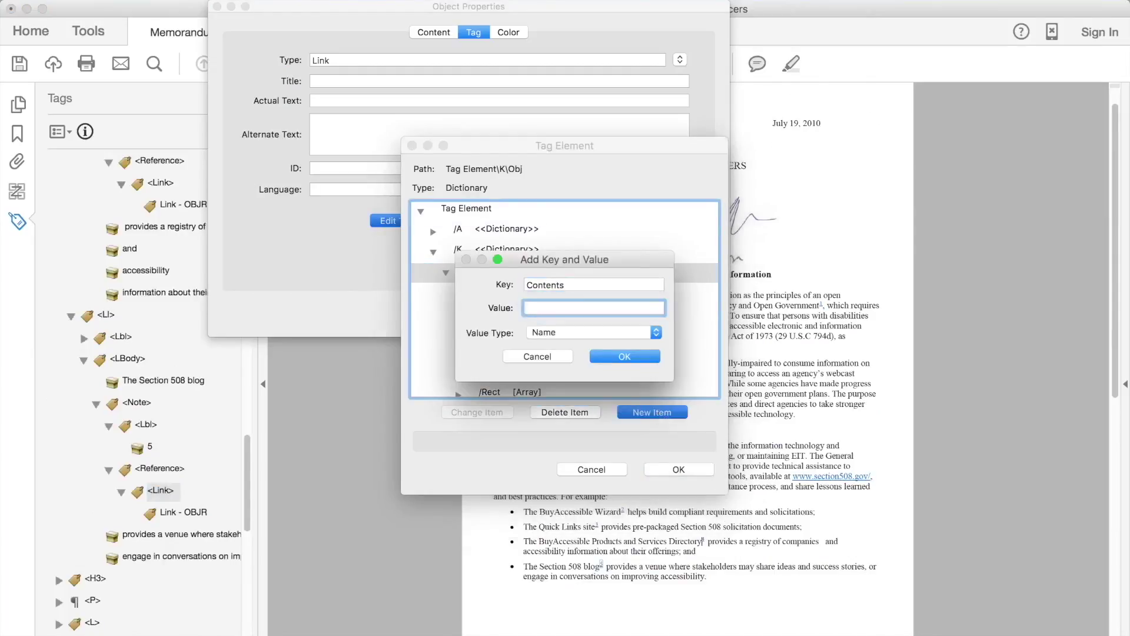
{"action": "type", "text": "Endnote 5"}
{"action": "left_click", "coordinate": [589, 332]}
{"action": "left_click", "coordinate": [564, 347]}
{"action": "left_click", "coordinate": [624, 356]}
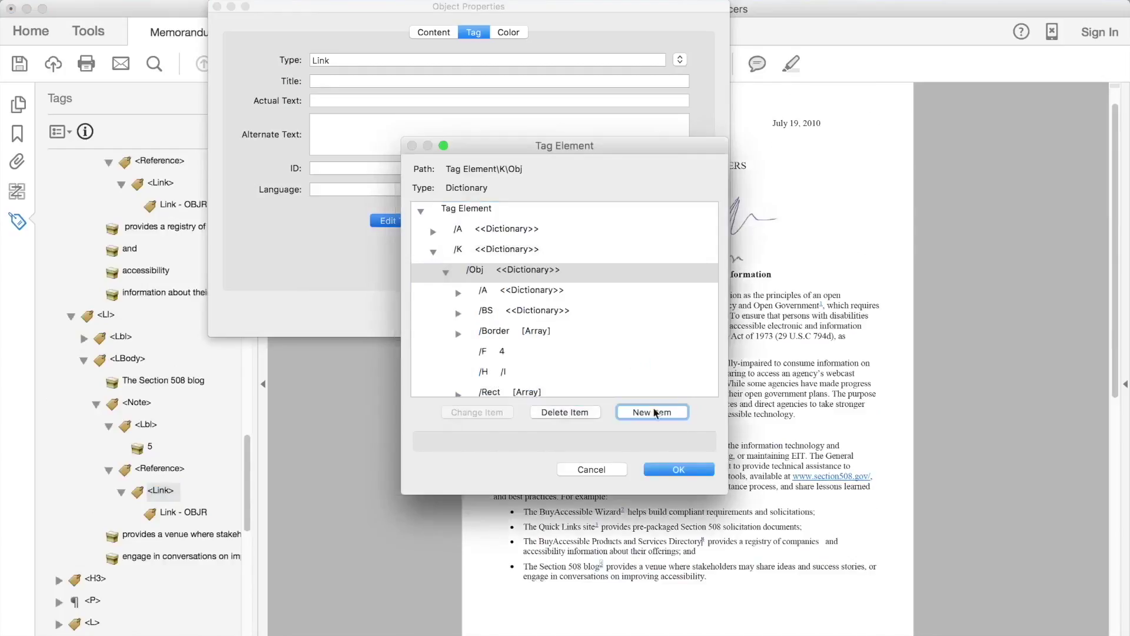
{"action": "scroll", "coordinate": [610, 318], "scroll_direction": "down", "scroll_amount": 5}
{"action": "left_click", "coordinate": [678, 470]}
Open the fifth endnote URL link's tag element for editing and expand K and [1] down to the Obj dictionary.
{"action": "left_click", "coordinate": [554, 565]}
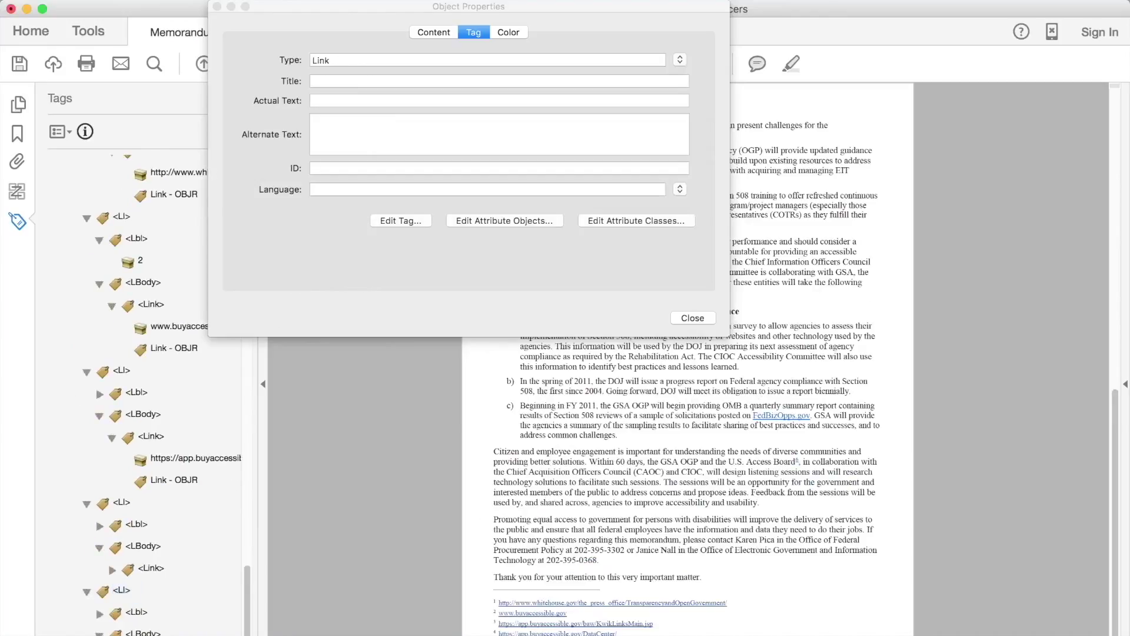
{"action": "left_click", "coordinate": [401, 220]}
{"action": "left_click", "coordinate": [433, 230]}
{"action": "left_click", "coordinate": [446, 272]}
{"action": "left_click", "coordinate": [471, 288]}
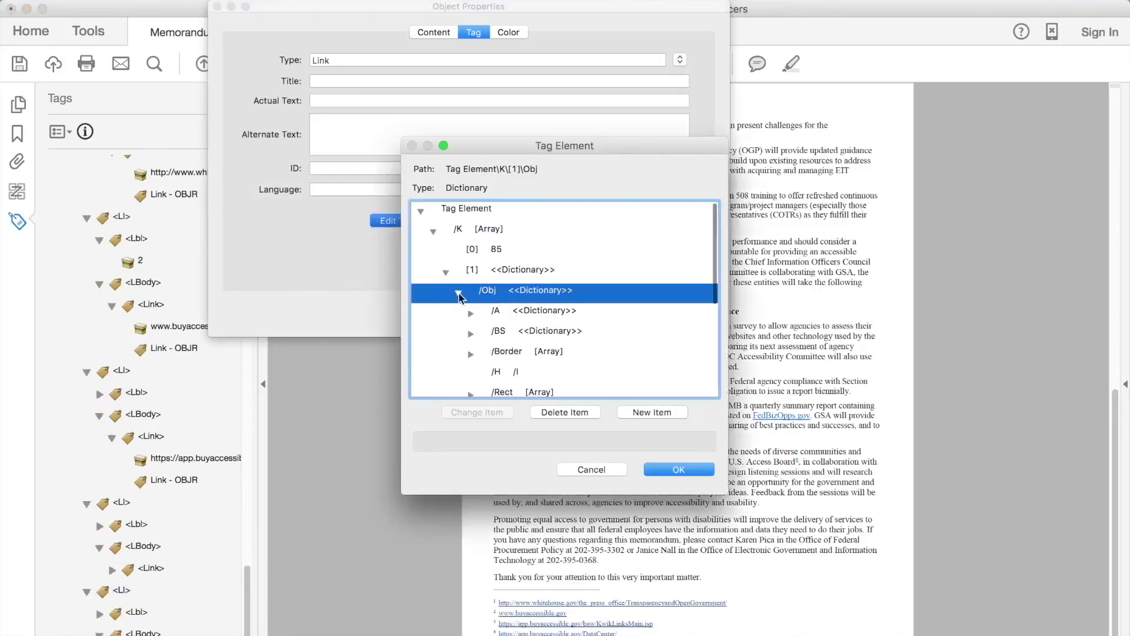
Add a Contents key with the string value "Section 508 blog" to the Obj dictionary and save the tag element.
{"action": "left_click", "coordinate": [652, 412]}
{"action": "type", "text": "Contents"}
{"action": "key", "text": "Tab"}
{"action": "type", "text": "Section 508 blog"}
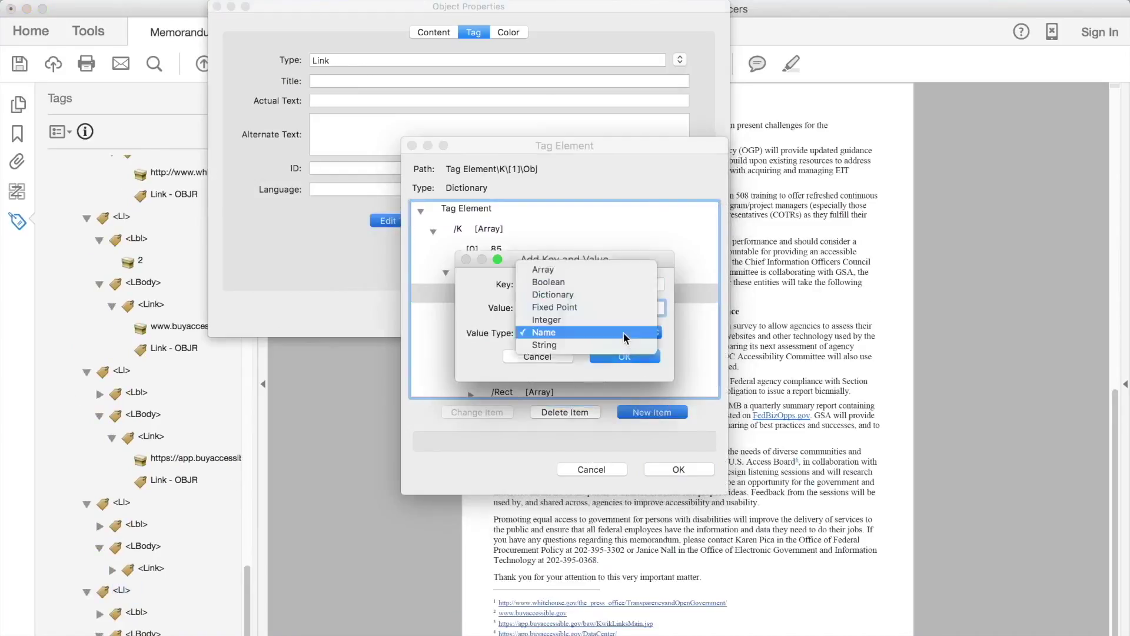
{"action": "left_click", "coordinate": [625, 357]}
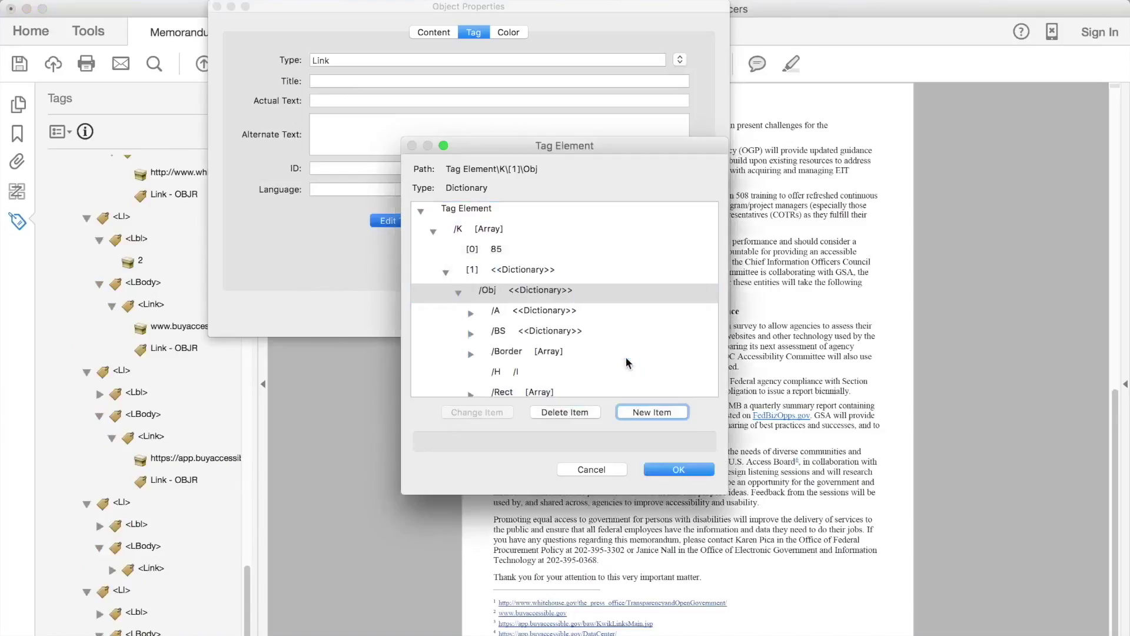
{"action": "left_click", "coordinate": [678, 470]}
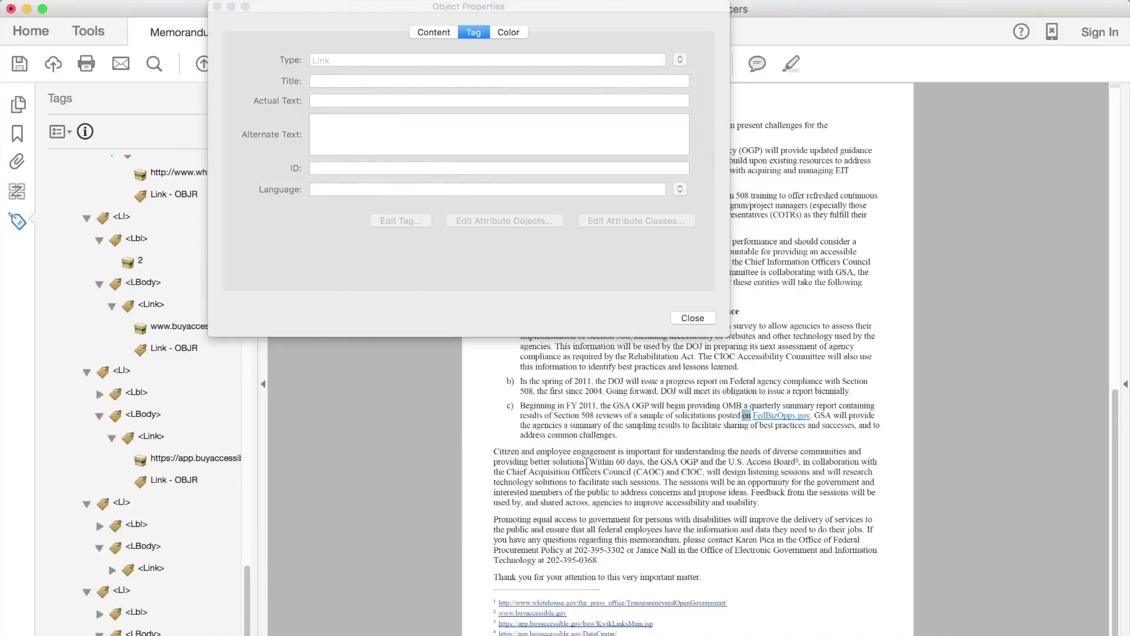
Find the tag of the text before the FedBizOpps.gov link on page 2 from the document selection.
{"action": "left_click", "coordinate": [59, 131]}
{"action": "left_click", "coordinate": [103, 242]}
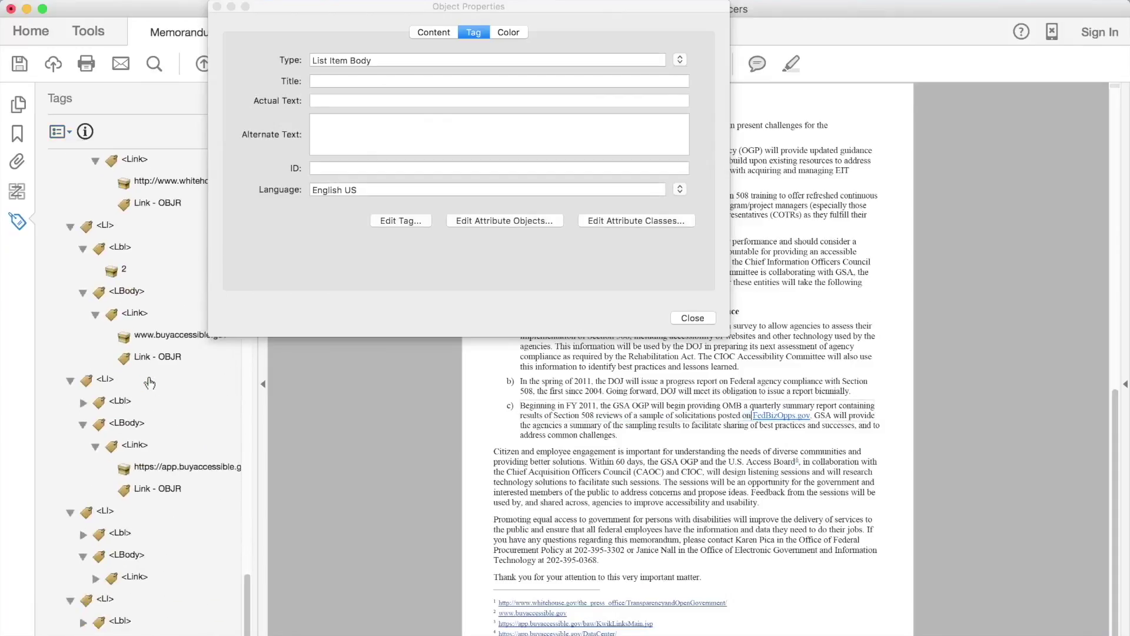
{"action": "left_click", "coordinate": [59, 133]}
{"action": "left_click", "coordinate": [123, 243]}
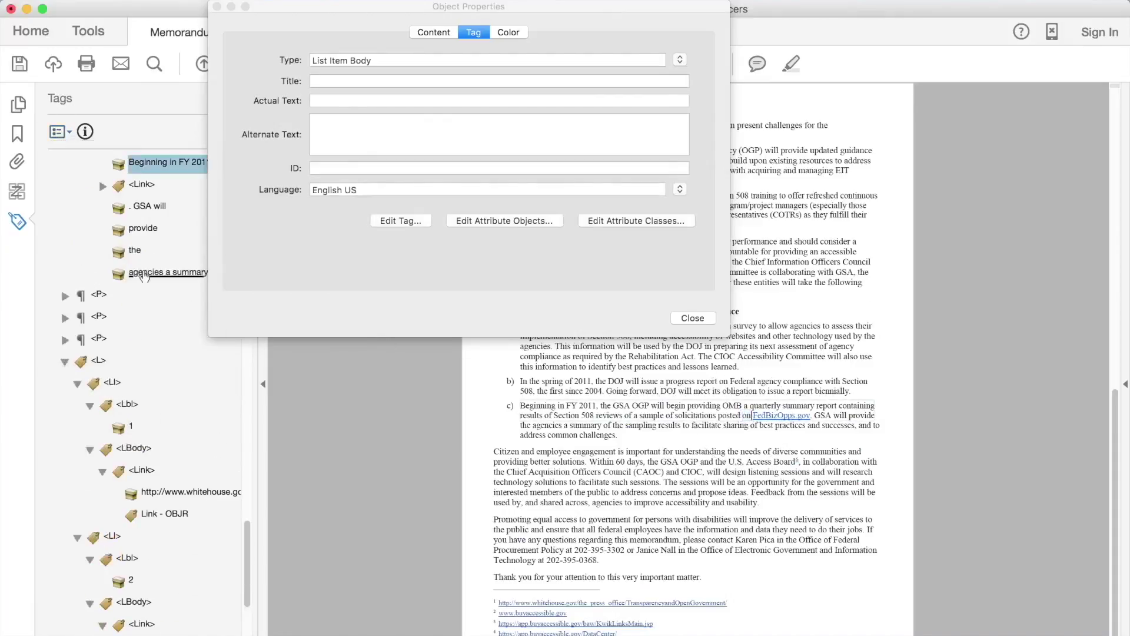
Open the FedBizOpps.gov link's tag element for editing and expand K and [1] down to the Obj dictionary.
{"action": "left_click", "coordinate": [389, 223]}
{"action": "left_click", "coordinate": [422, 216]}
{"action": "left_click_drag", "start_coordinate": [512, 151], "coordinate": [248, 152]}
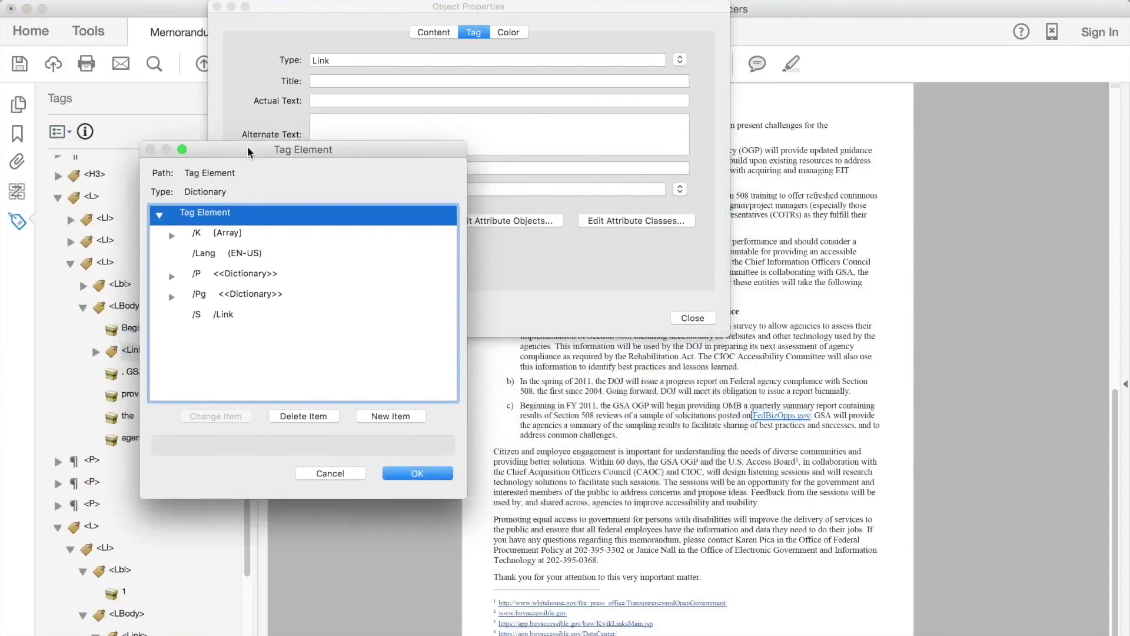
{"action": "left_click", "coordinate": [171, 235]}
{"action": "left_click", "coordinate": [184, 276]}
{"action": "left_click", "coordinate": [196, 296]}
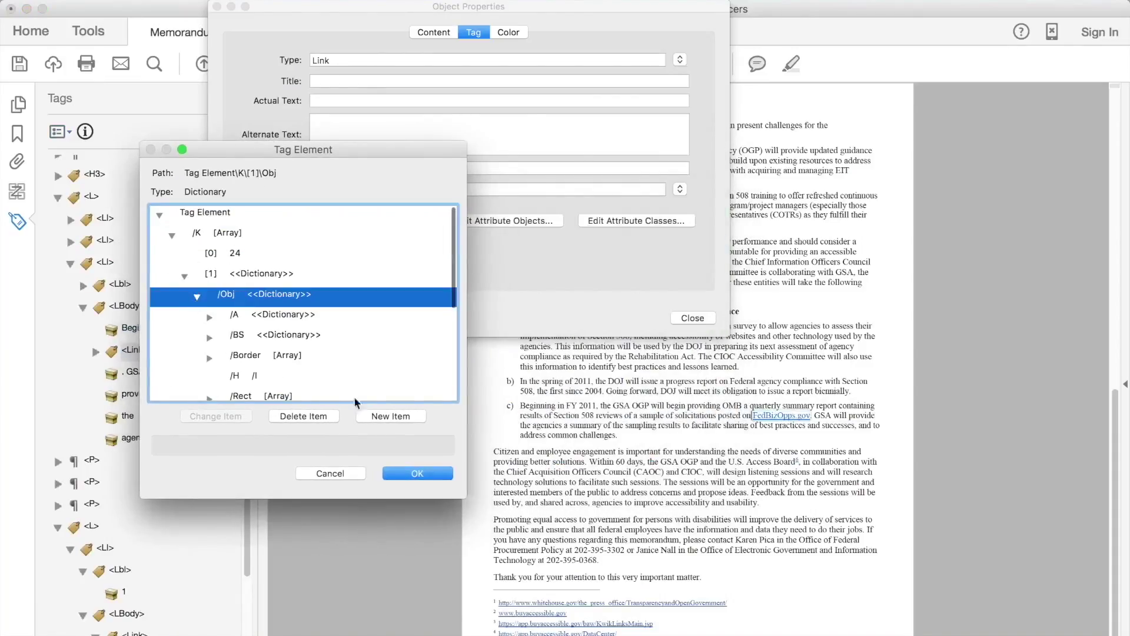
Add a Contents key with the string value "Fed Biz Opps" to the Obj dictionary and save the tag element.
{"action": "left_click", "coordinate": [382, 414]}
{"action": "type", "text": "Contents"}
{"action": "key", "text": "Tab"}
{"action": "type", "text": "Fed Biz Opps"}
{"action": "left_click", "coordinate": [579, 332]}
{"action": "left_click", "coordinate": [579, 347]}
{"action": "left_click", "coordinate": [625, 356]}
{"action": "left_click", "coordinate": [416, 474]}
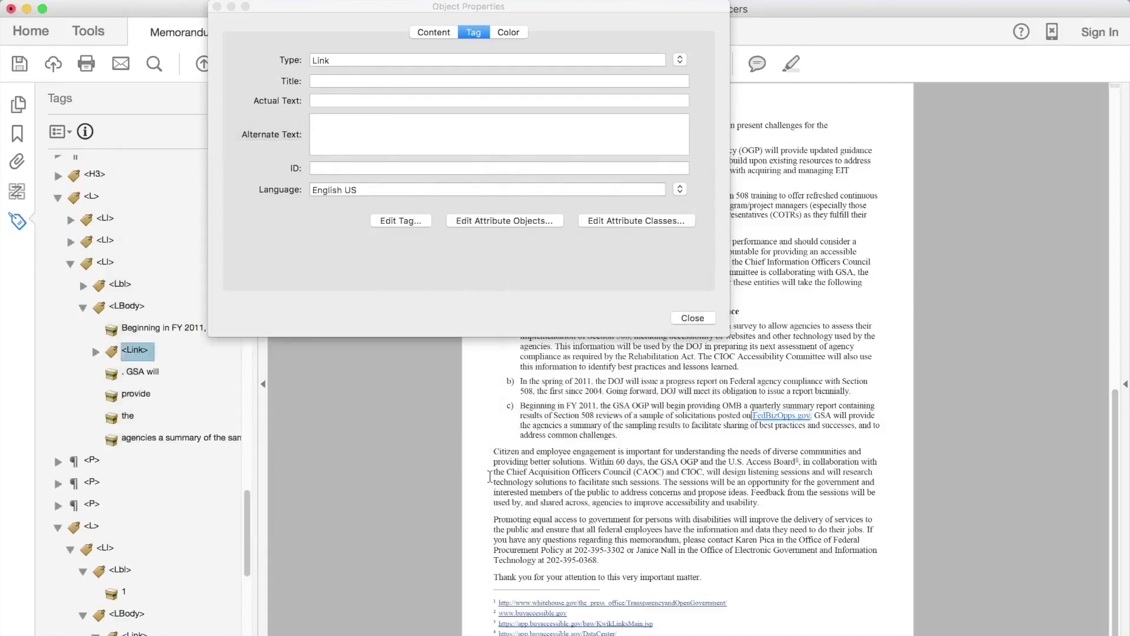
Expand the "Citizen and employee engagement" paragraph to its note's Link tag and open that tag element at the Obj dictionary under K.
{"action": "left_click", "coordinate": [58, 461]}
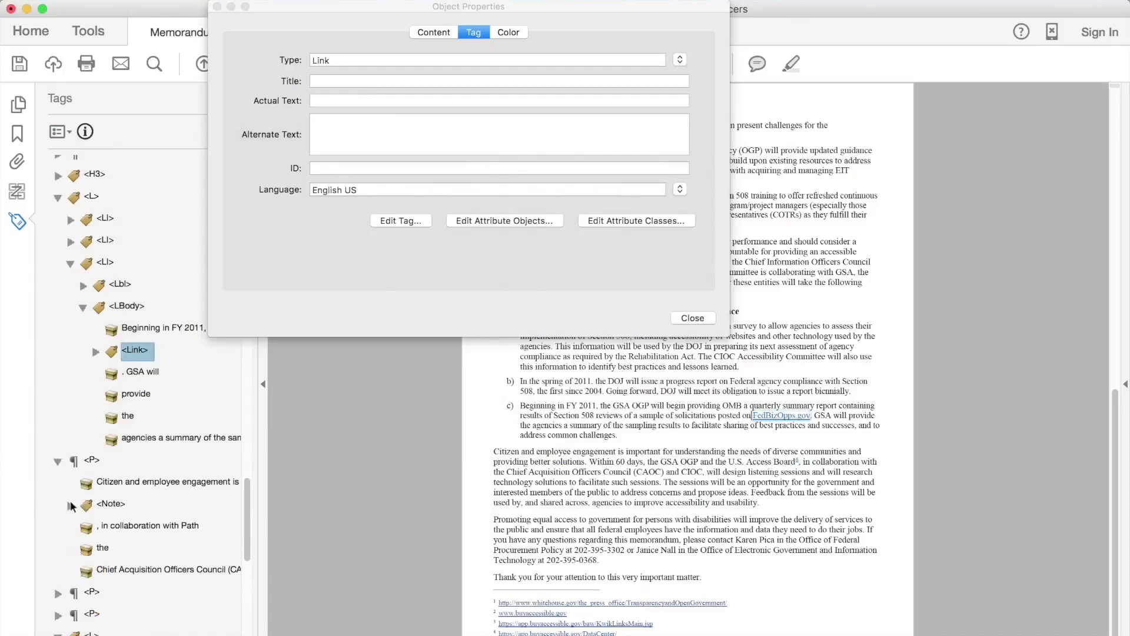
{"action": "left_click", "coordinate": [71, 504]}
{"action": "left_click", "coordinate": [83, 549]}
{"action": "left_click", "coordinate": [135, 569]}
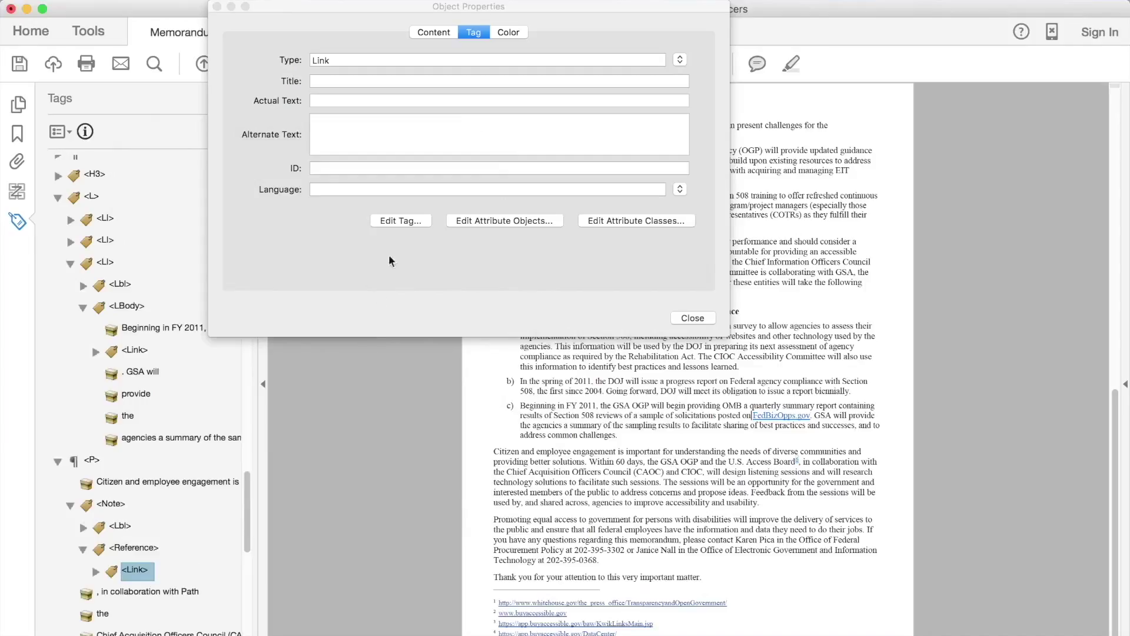
{"action": "left_click", "coordinate": [395, 222]}
{"action": "left_click", "coordinate": [446, 273]}
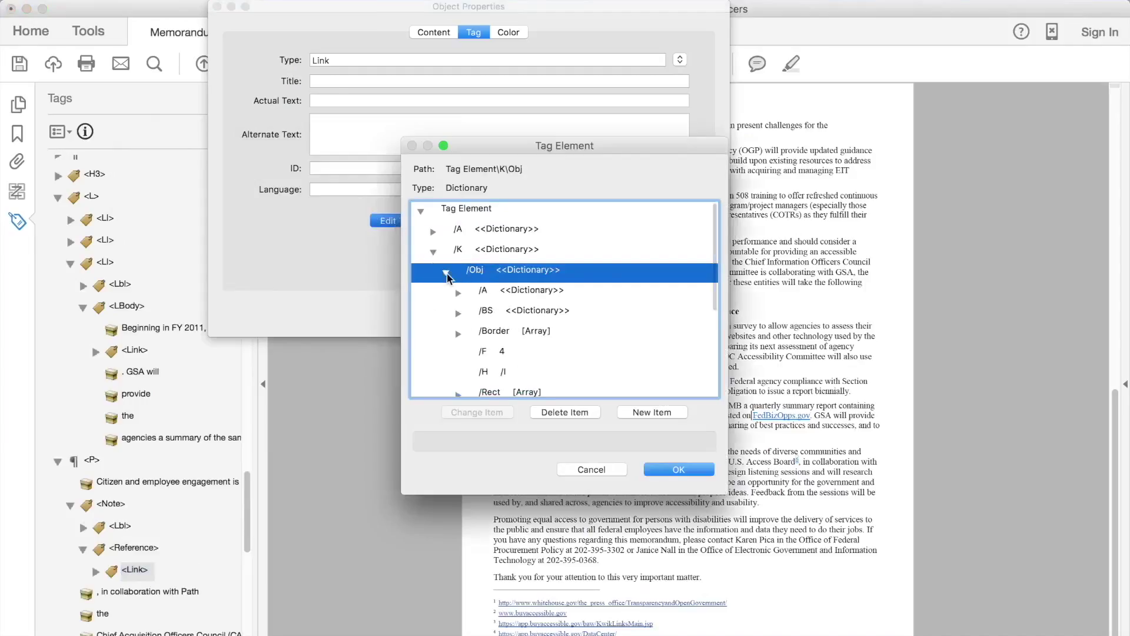
Add a Contents key with the string value "Purpose of the Access Board" to the Obj dictionary, save the tag element and close the properties.
{"action": "left_click", "coordinate": [650, 409]}
{"action": "type", "text": "Contents"}
{"action": "key", "text": "Tab"}
{"action": "type", "text": "Purpose of the Access Board"}
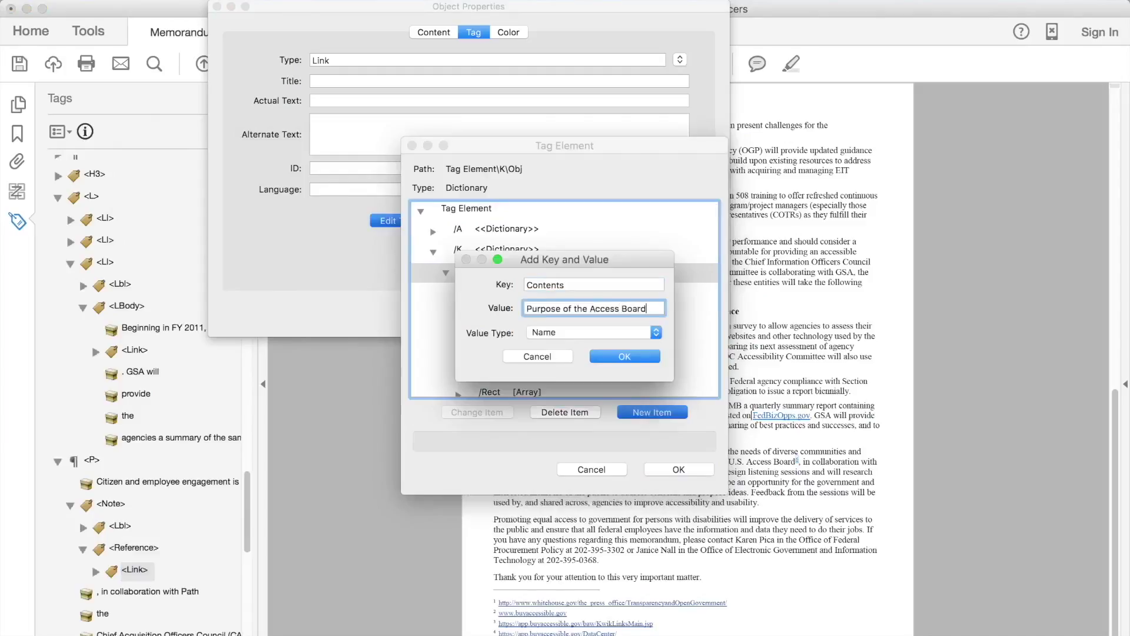
{"action": "left_click", "coordinate": [594, 332]}
{"action": "left_click", "coordinate": [547, 331]}
{"action": "left_click", "coordinate": [625, 356]}
{"action": "left_click", "coordinate": [679, 470]}
{"action": "left_click", "coordinate": [687, 316]}
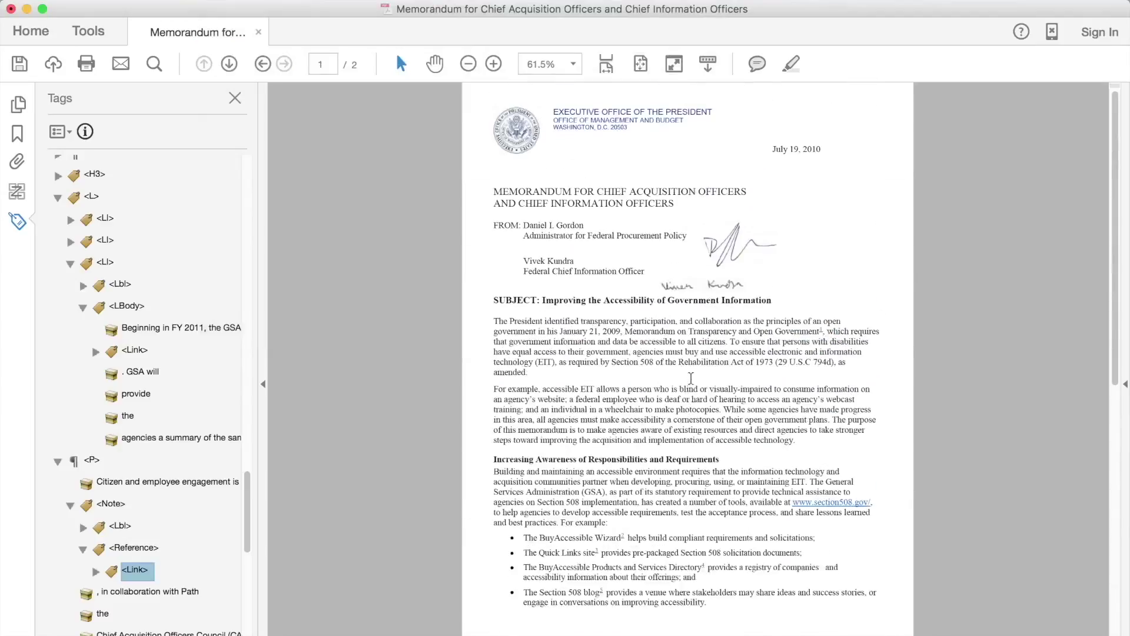
Collapse the tag tree from the selected Link tag up to the Document tag.
{"action": "key", "text": "Left"}
{"action": "key", "text": "Left"}
{"action": "key", "text": "Left"}
{"action": "key", "text": "Left"}
{"action": "key", "text": "Left"}
{"action": "key", "text": "Left"}
{"action": "key", "text": "Left"}
{"action": "key", "text": "Left"}
{"action": "key", "text": "Left"}
{"action": "key", "text": "Left"}
{"action": "key", "text": "Left"}
{"action": "key", "text": "Left"}
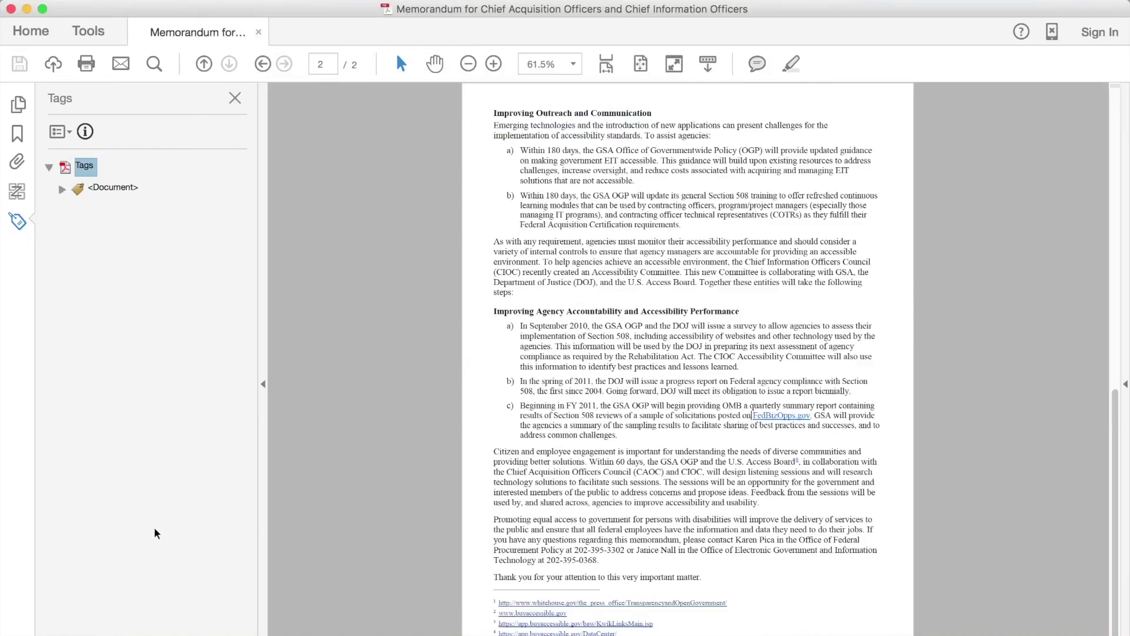
Locate the endnote 1 Note tag from the word "Government" on page 1 and set its ID to 01.
{"action": "key", "text": "Home"}
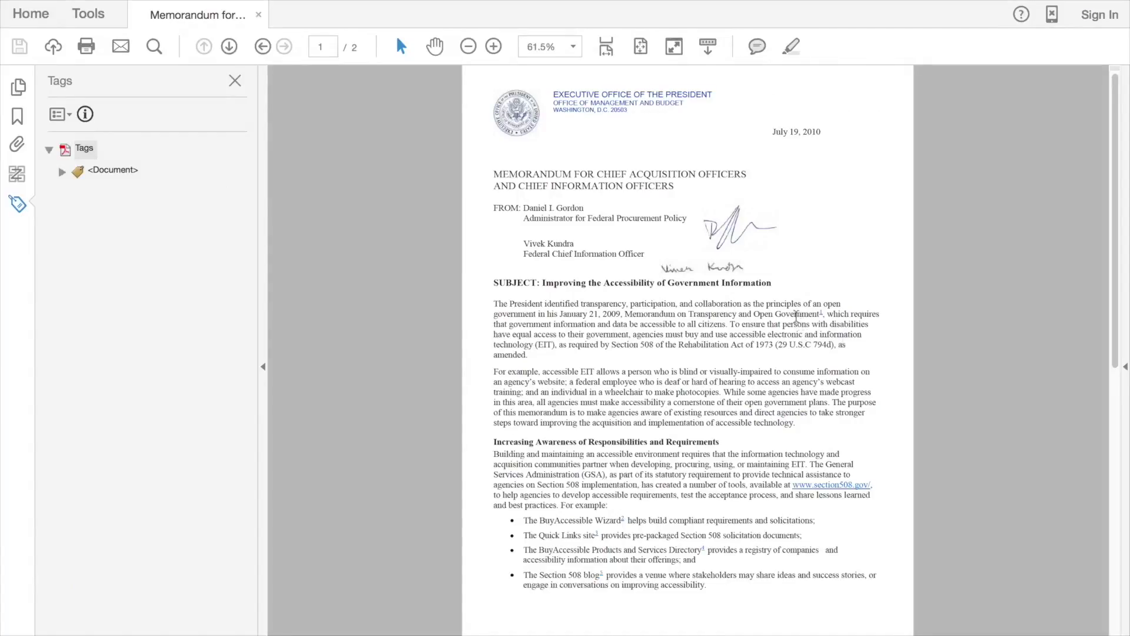
{"action": "double_click", "coordinate": [796, 315]}
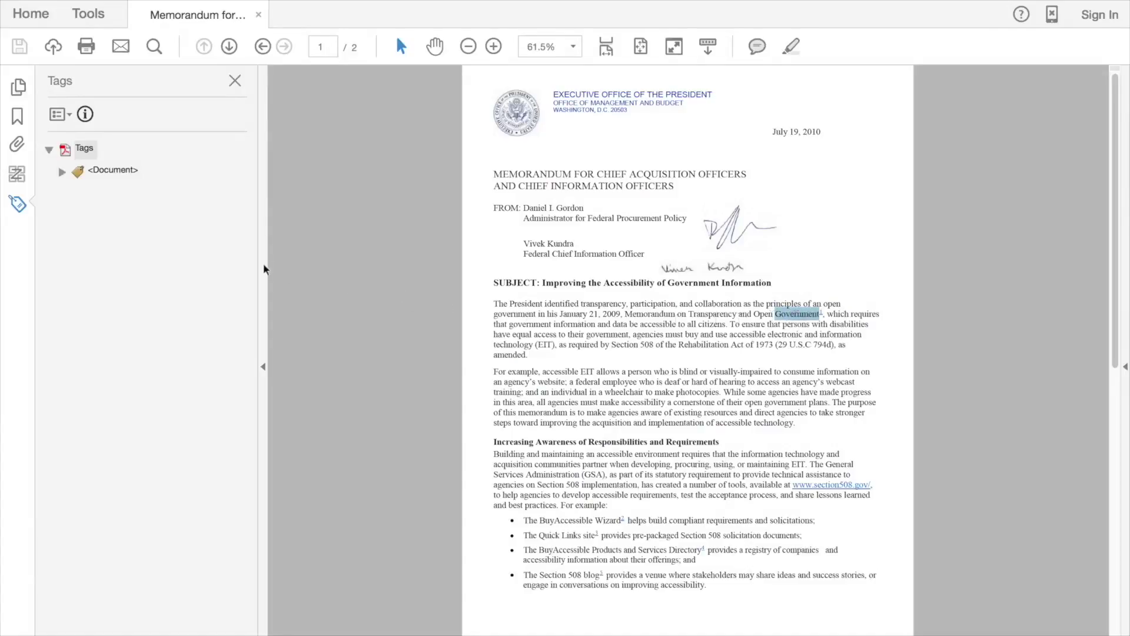
{"action": "left_click", "coordinate": [59, 114]}
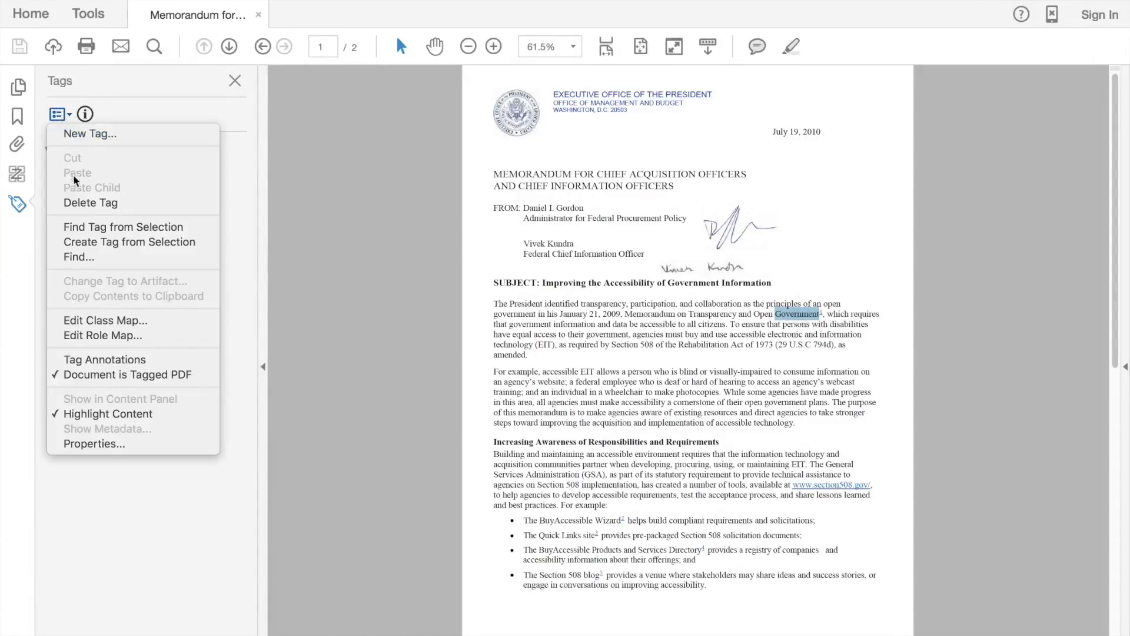
{"action": "left_click", "coordinate": [90, 228]}
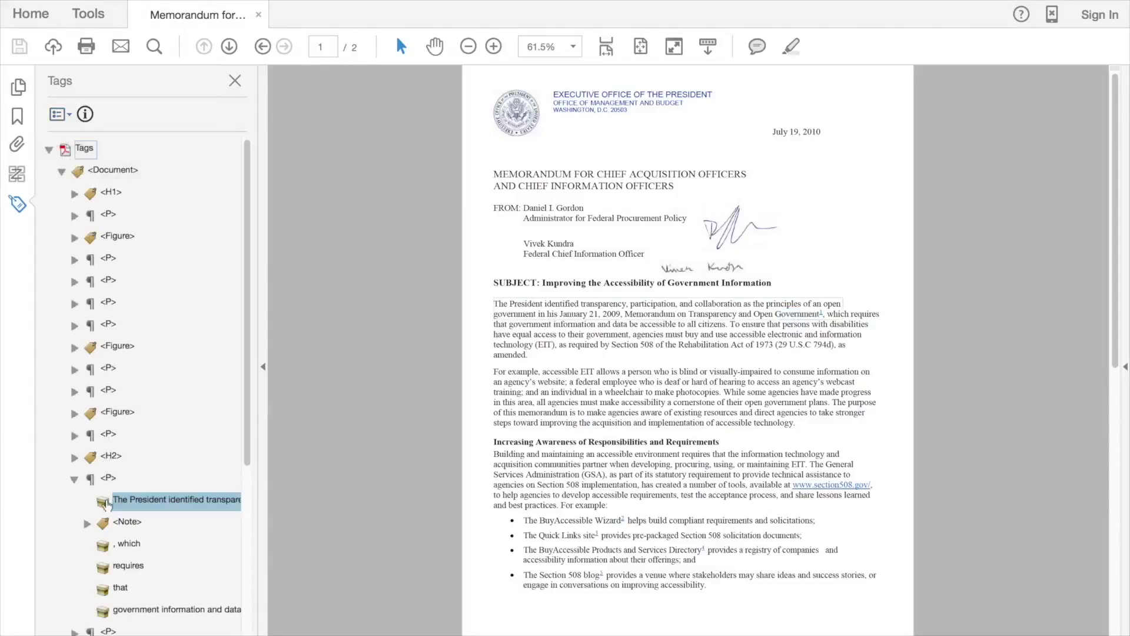
{"action": "left_click", "coordinate": [104, 526]}
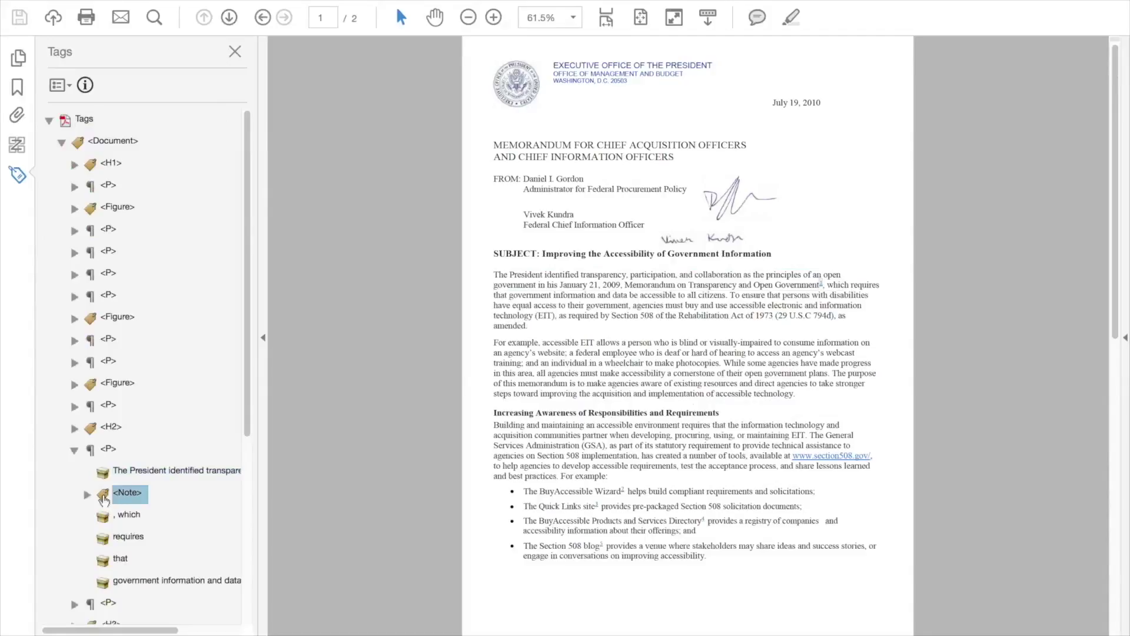
{"action": "right_click", "coordinate": [104, 499]}
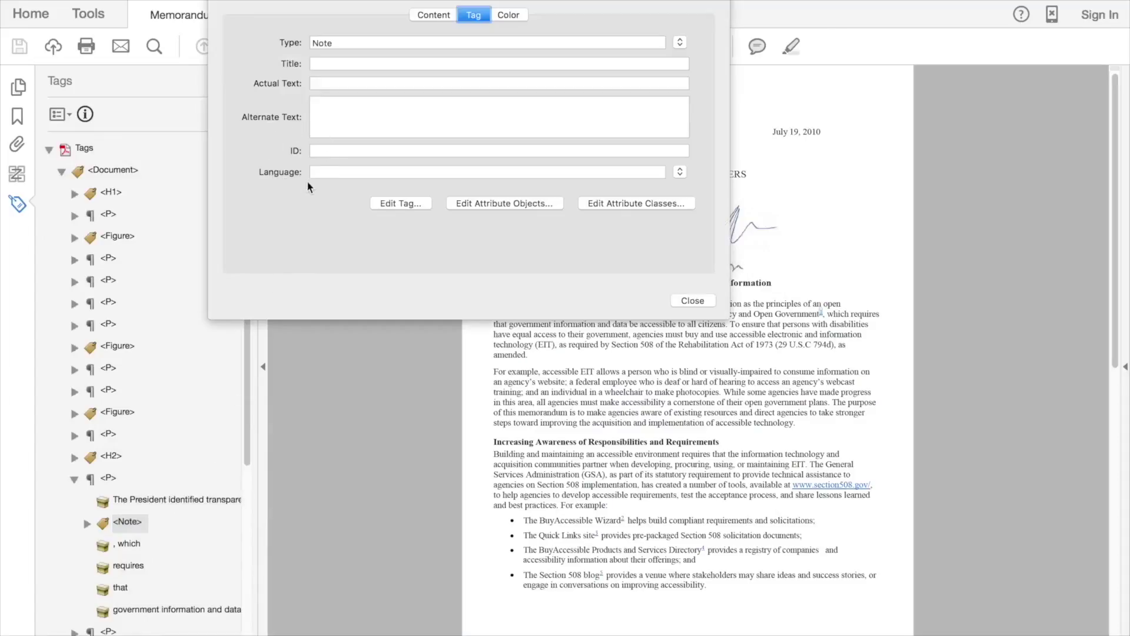
{"action": "left_click", "coordinate": [316, 151]}
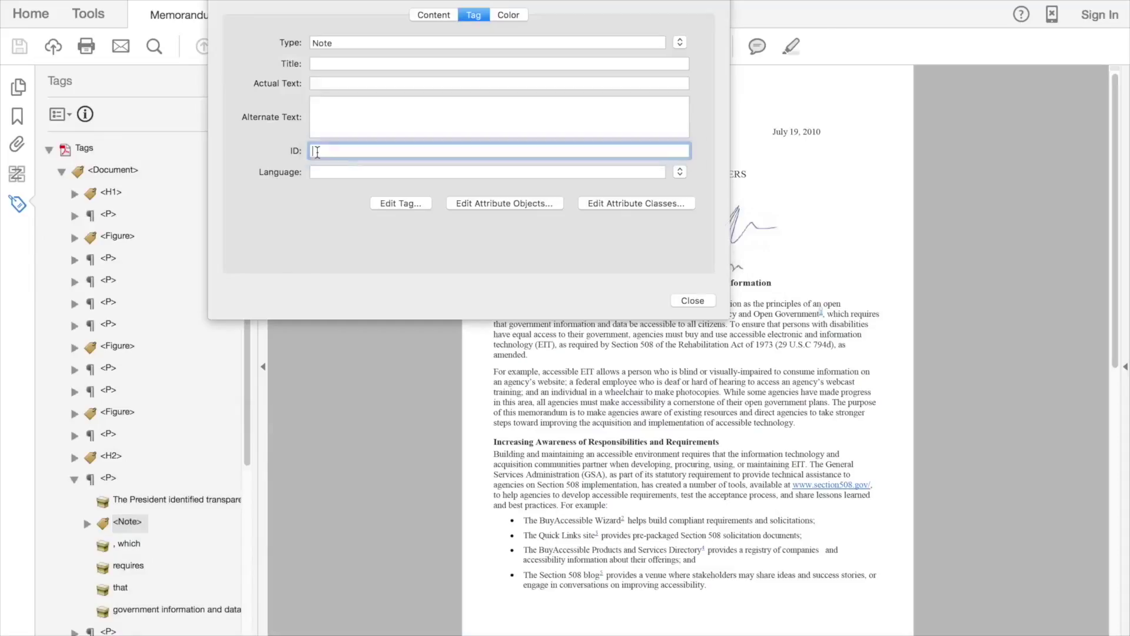
{"action": "type", "text": "01"}
{"action": "key", "text": "Tab"}
Locate the Note tag following "The BuyAccessible Wizard" from the document text and enter 02 as its ID.
{"action": "double_click", "coordinate": [596, 521]}
{"action": "left_click", "coordinate": [57, 114]}
{"action": "left_click", "coordinate": [112, 227]}
{"action": "left_click", "coordinate": [137, 426]}
{"action": "left_click", "coordinate": [324, 154]}
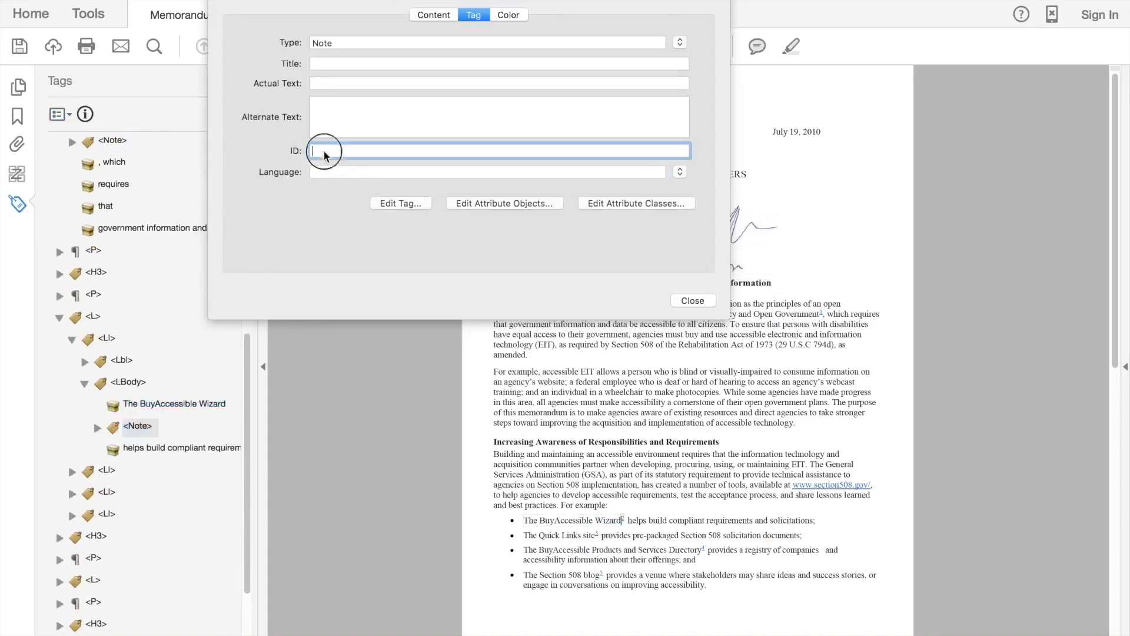
{"action": "type", "text": "02"}
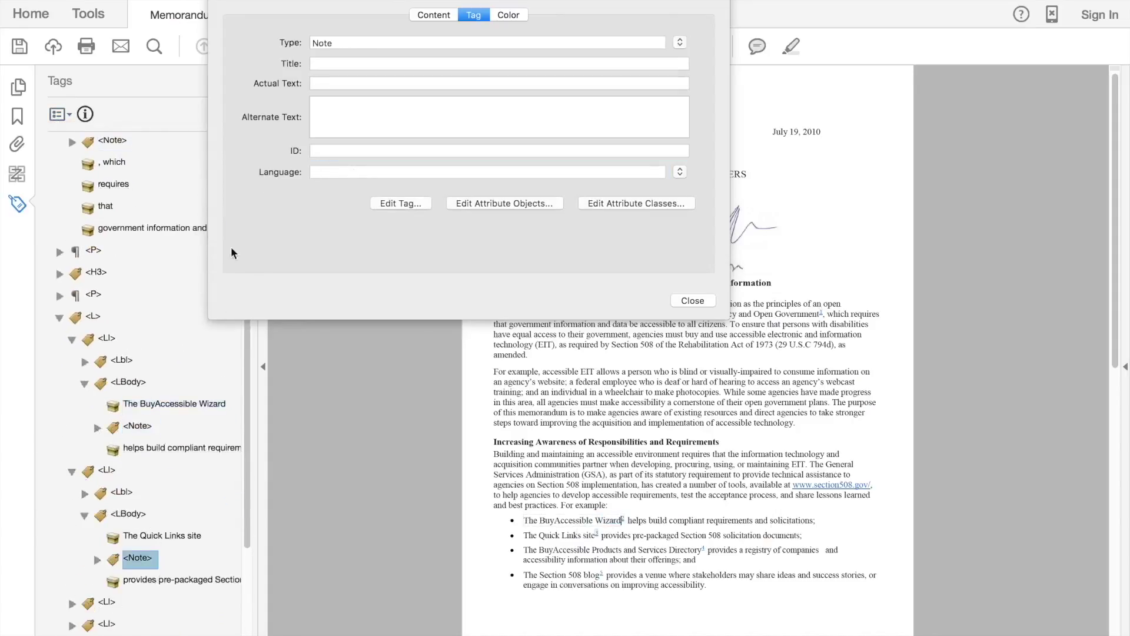
Set the ID of the Note tag following "The Quick Links site" to 03.
{"action": "left_click", "coordinate": [346, 152]}
{"action": "type", "text": "03"}
{"action": "key", "text": "Tab"}
Return to the BuyAccessible Wizard item's Note tag and enter its ID 02 again.
{"action": "left_click", "coordinate": [138, 427]}
{"action": "left_click", "coordinate": [342, 153]}
{"action": "type", "text": "02"}
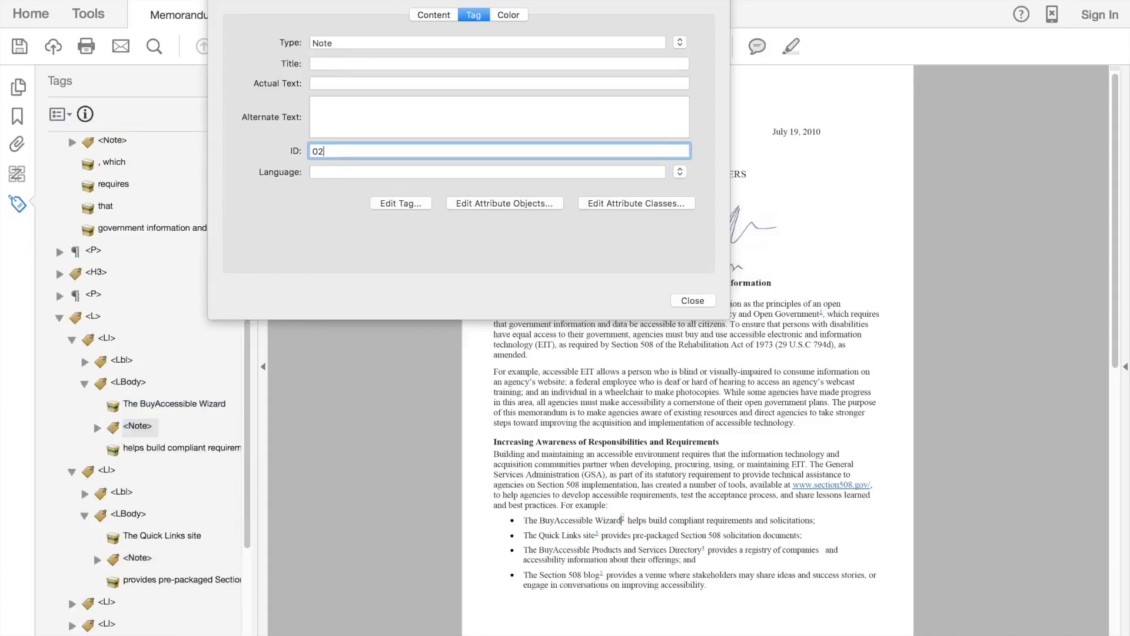
{"action": "key", "text": "Tab"}
Expand the "BuyAccessible Products and Services Directory" list item and set its Note tag's ID to 04.
{"action": "left_click", "coordinate": [135, 558]}
{"action": "left_click", "coordinate": [72, 604]}
{"action": "scroll", "coordinate": [74, 600], "scroll_direction": "down", "scroll_amount": 5}
{"action": "left_click", "coordinate": [83, 517]}
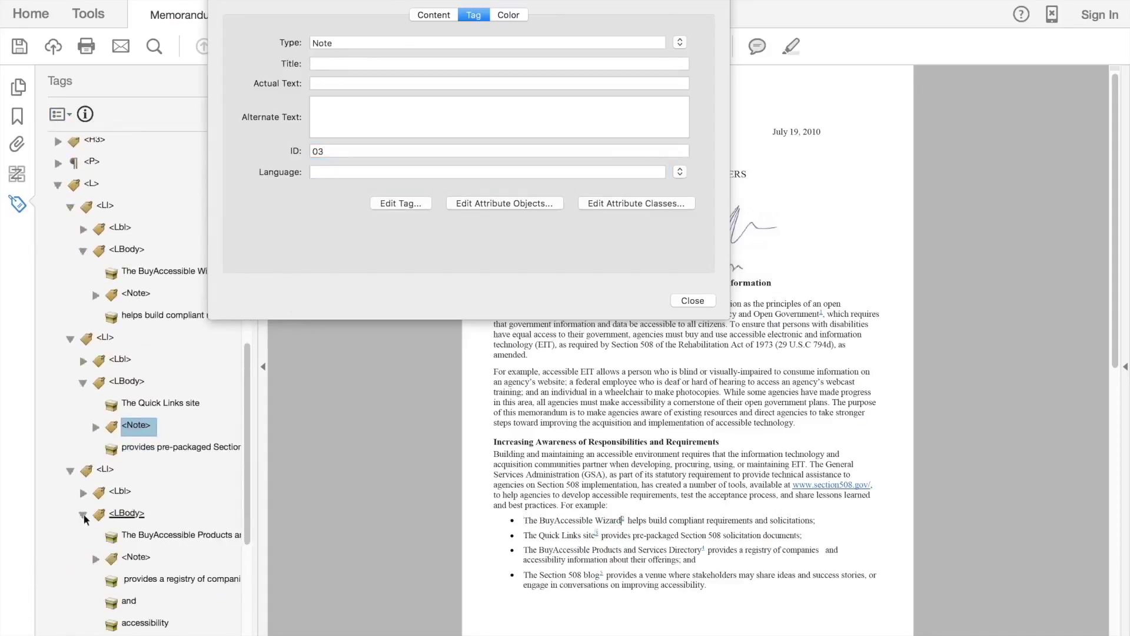
{"action": "left_click", "coordinate": [136, 557]}
{"action": "left_click", "coordinate": [342, 151]}
{"action": "type", "text": "04"}
{"action": "key", "text": "Tab"}
Expand the "The Section 508 blog" list item and set its Note tag's ID to 05.
{"action": "scroll", "coordinate": [78, 422], "scroll_direction": "down", "scroll_amount": 5}
{"action": "left_click", "coordinate": [78, 420]}
{"action": "left_click", "coordinate": [90, 464]}
{"action": "left_click", "coordinate": [144, 507]}
{"action": "left_click", "coordinate": [336, 152]}
{"action": "type", "text": "05"}
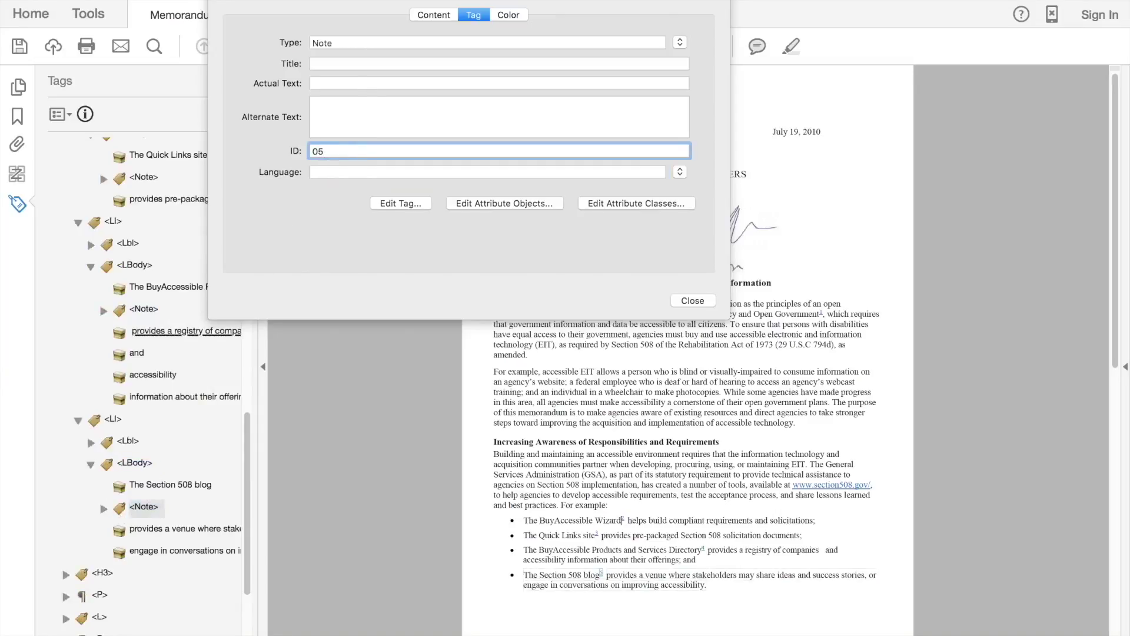
{"action": "key", "text": "Return"}
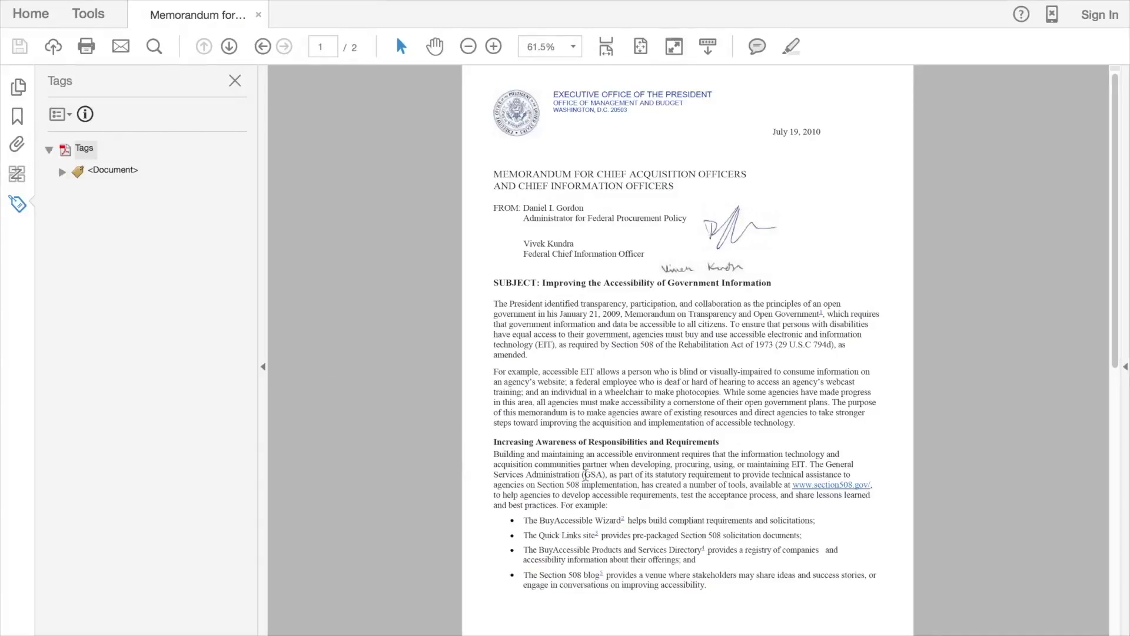
Open the properties of the L tag for the "Within 180 days" list on page 2.
{"action": "scroll", "coordinate": [584, 474], "scroll_direction": "down", "scroll_amount": 5}
{"action": "scroll", "coordinate": [584, 474], "scroll_direction": "down", "scroll_amount": 8}
{"action": "scroll", "coordinate": [585, 474], "scroll_direction": "down", "scroll_amount": 2}
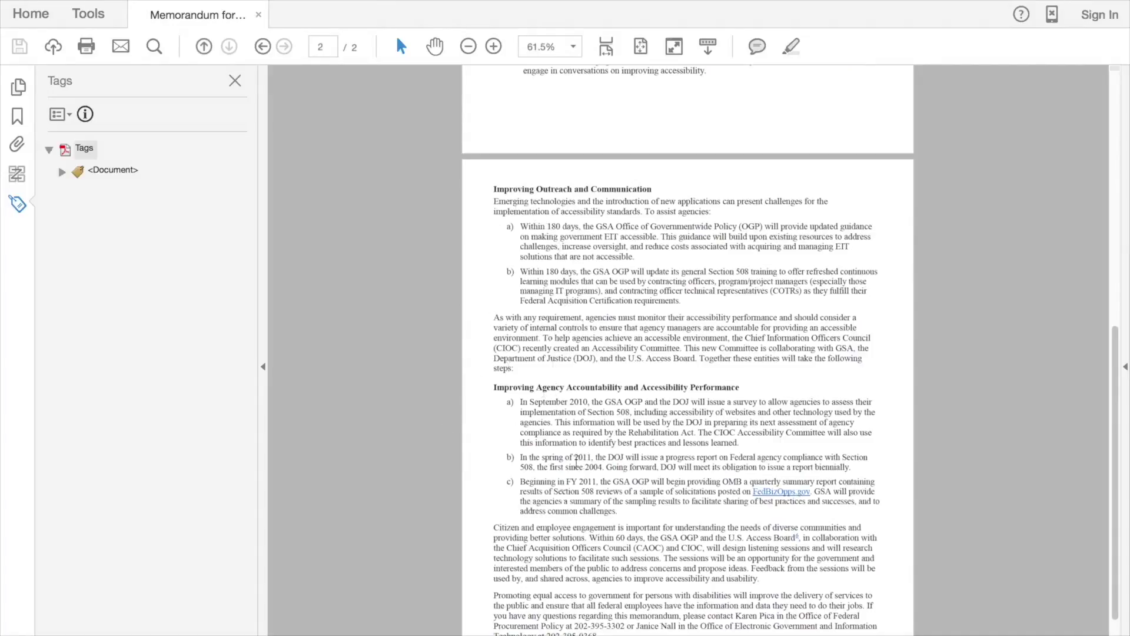
{"action": "scroll", "coordinate": [481, 383], "scroll_direction": "down", "scroll_amount": 3}
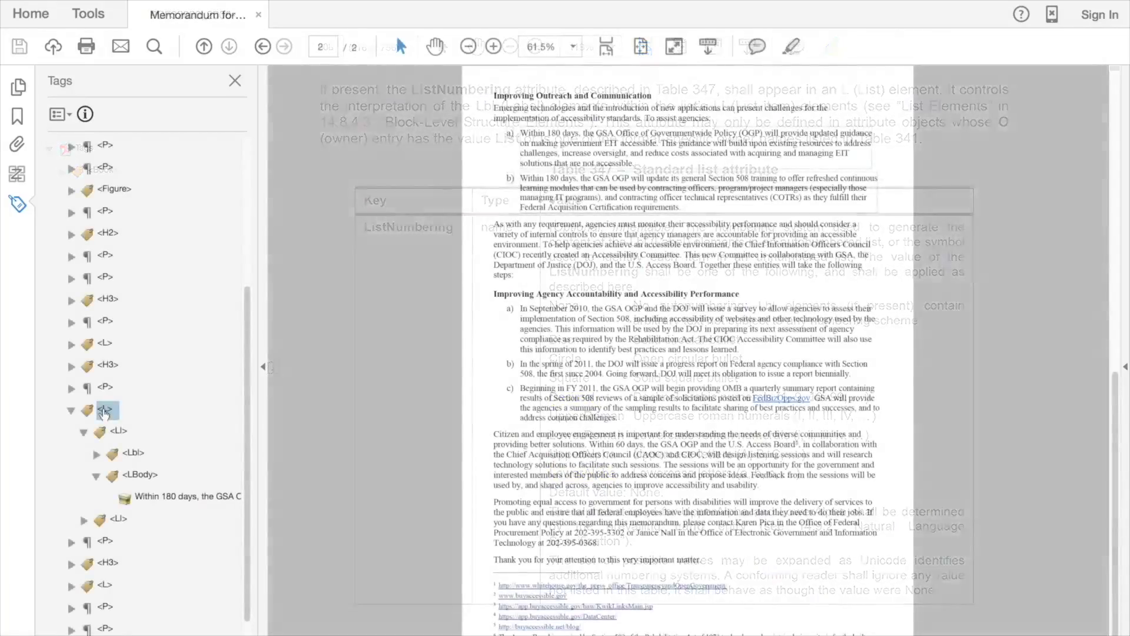
{"action": "left_click", "coordinate": [105, 411]}
{"action": "right_click", "coordinate": [105, 410]}
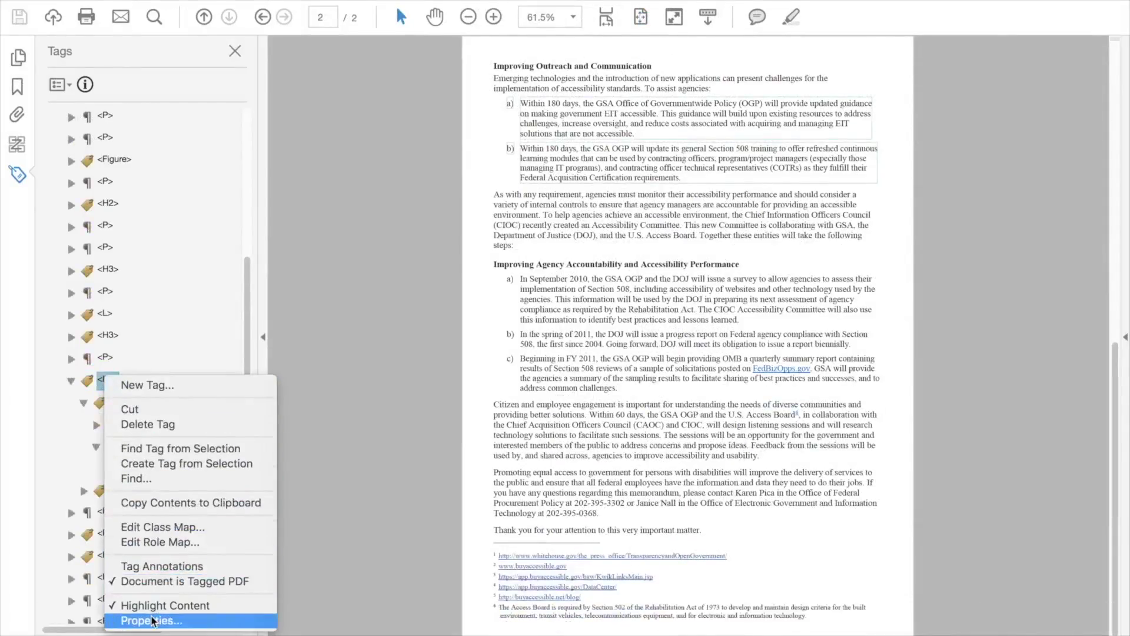
{"action": "left_click", "coordinate": [152, 620]}
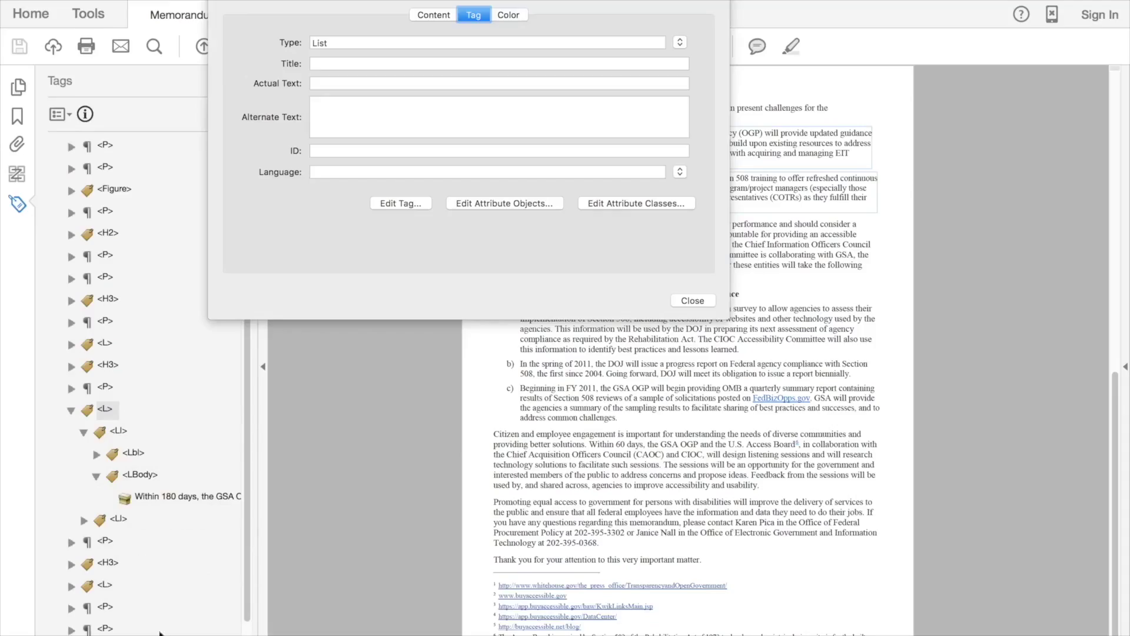
Add an attribute object to the L tag of the "Within 180 days" list and set its O value to List.
{"action": "left_click", "coordinate": [506, 203]}
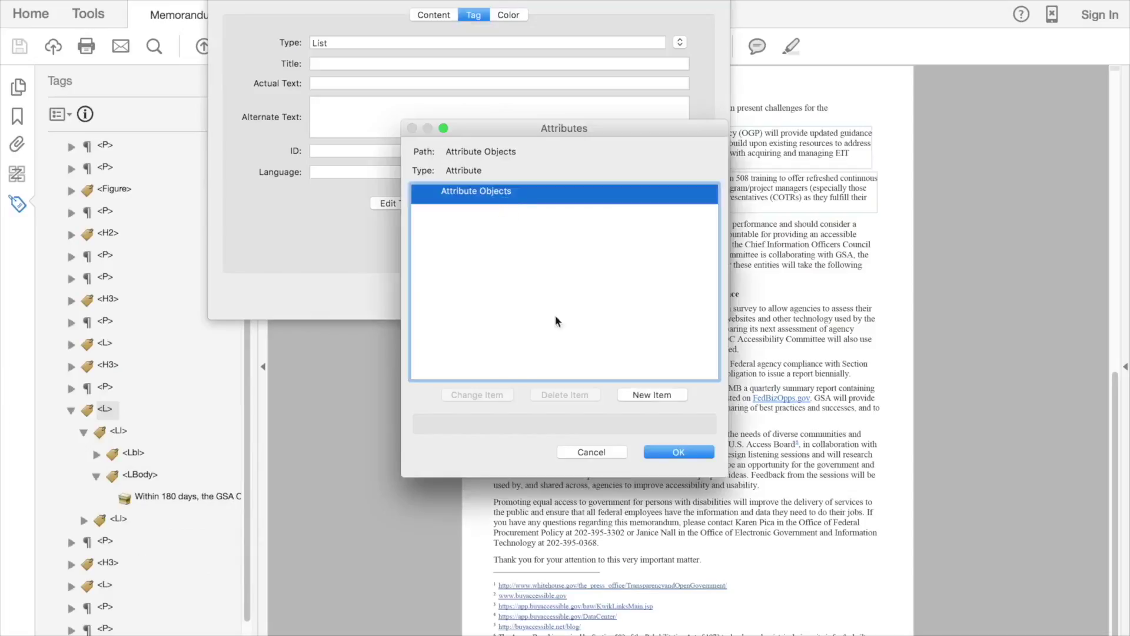
{"action": "left_click", "coordinate": [663, 396]}
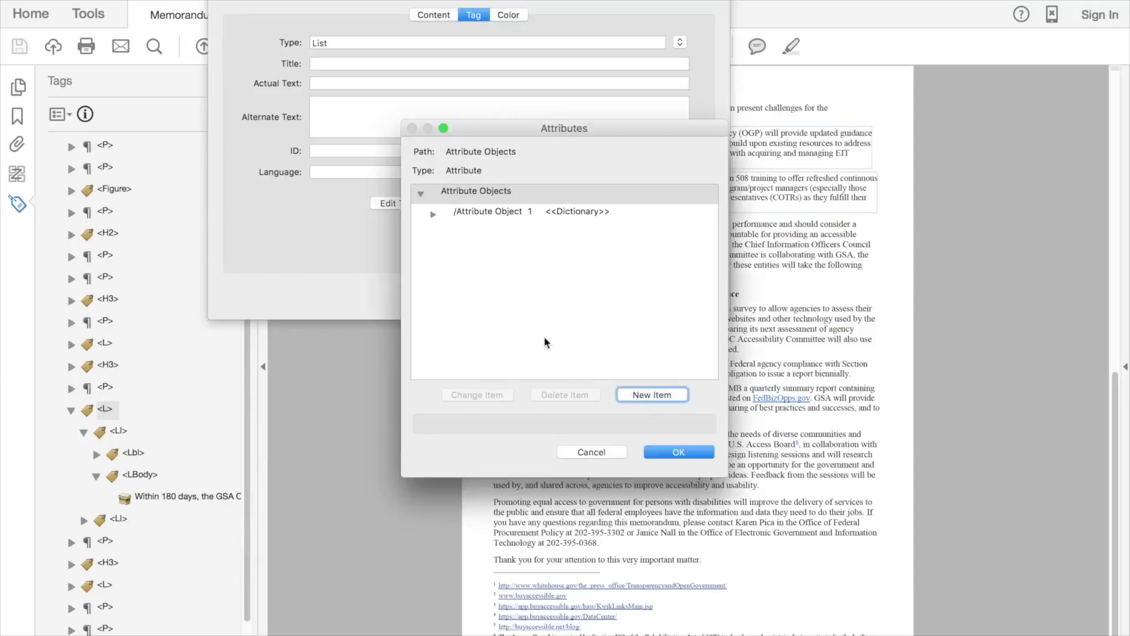
{"action": "left_click", "coordinate": [432, 215]}
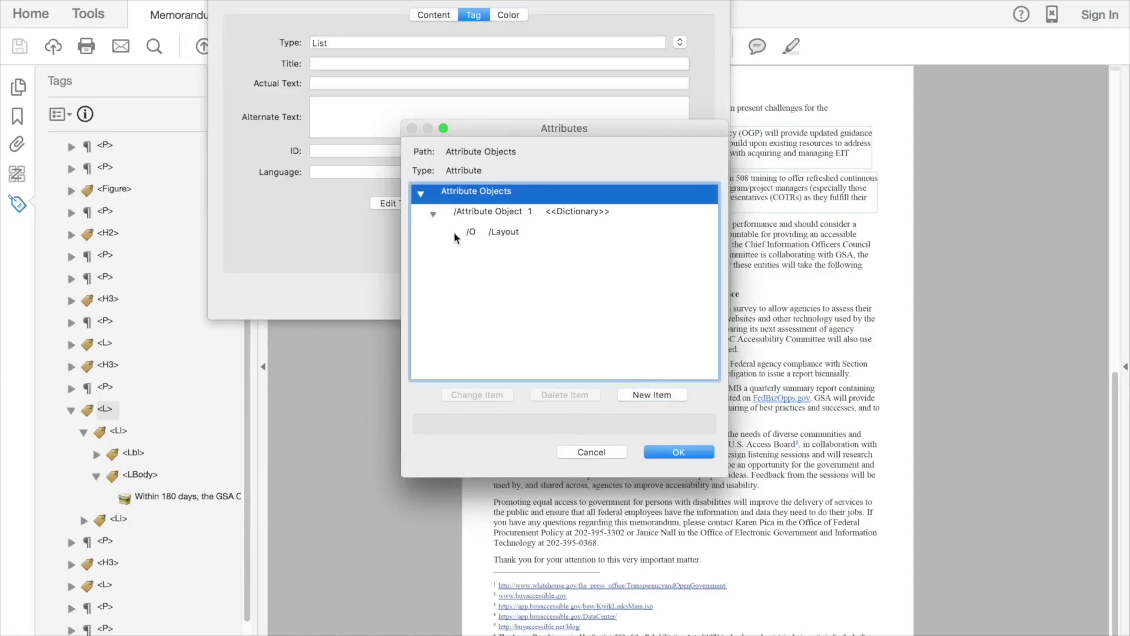
{"action": "left_click", "coordinate": [512, 212]}
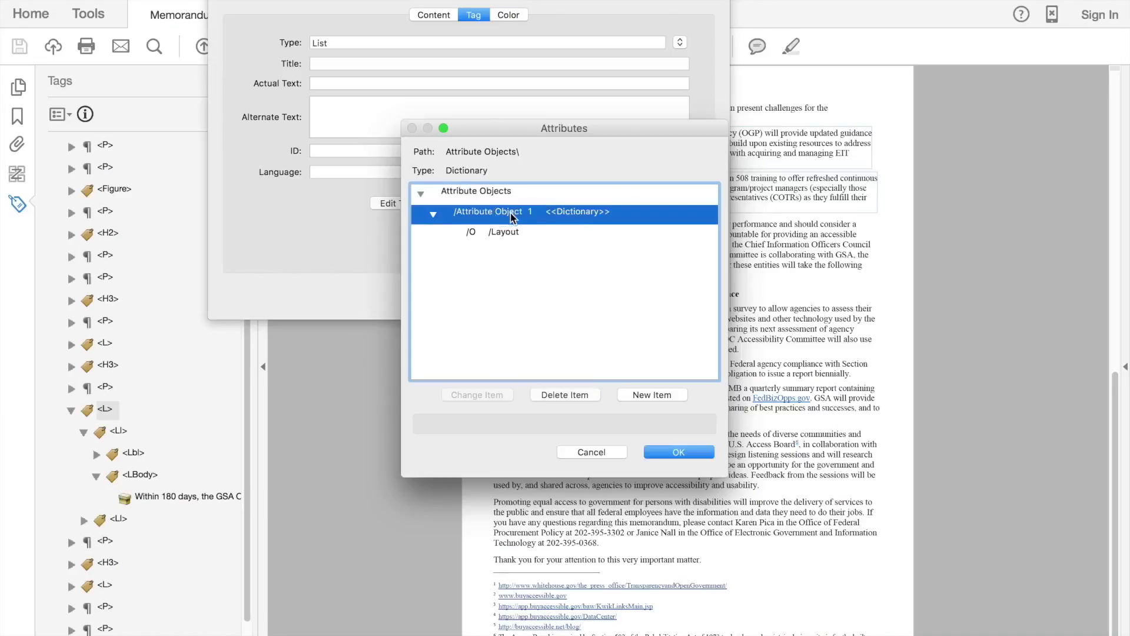
{"action": "left_click", "coordinate": [497, 233]}
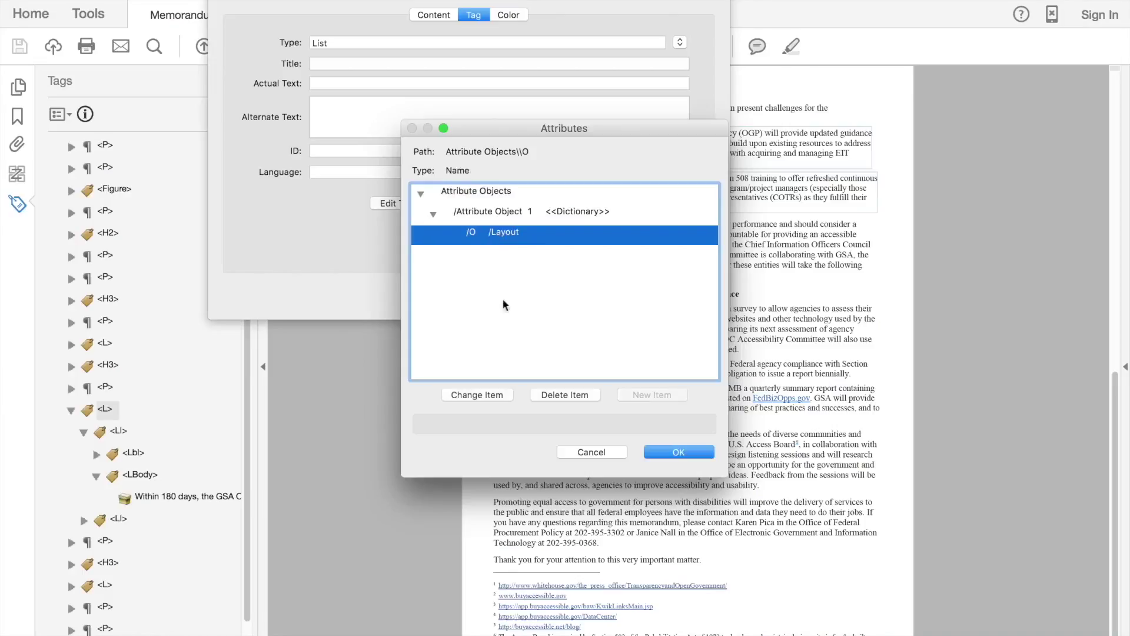
{"action": "left_click", "coordinate": [472, 393]}
{"action": "type", "text": "L"}
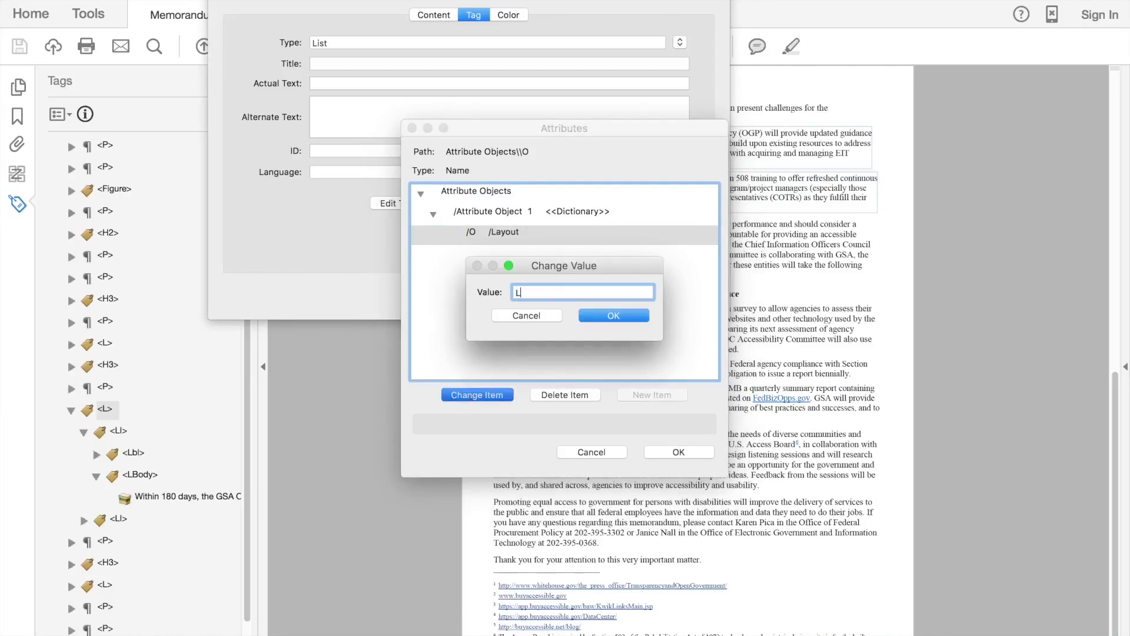
{"action": "type", "text": "ist"}
{"action": "left_click", "coordinate": [610, 317]}
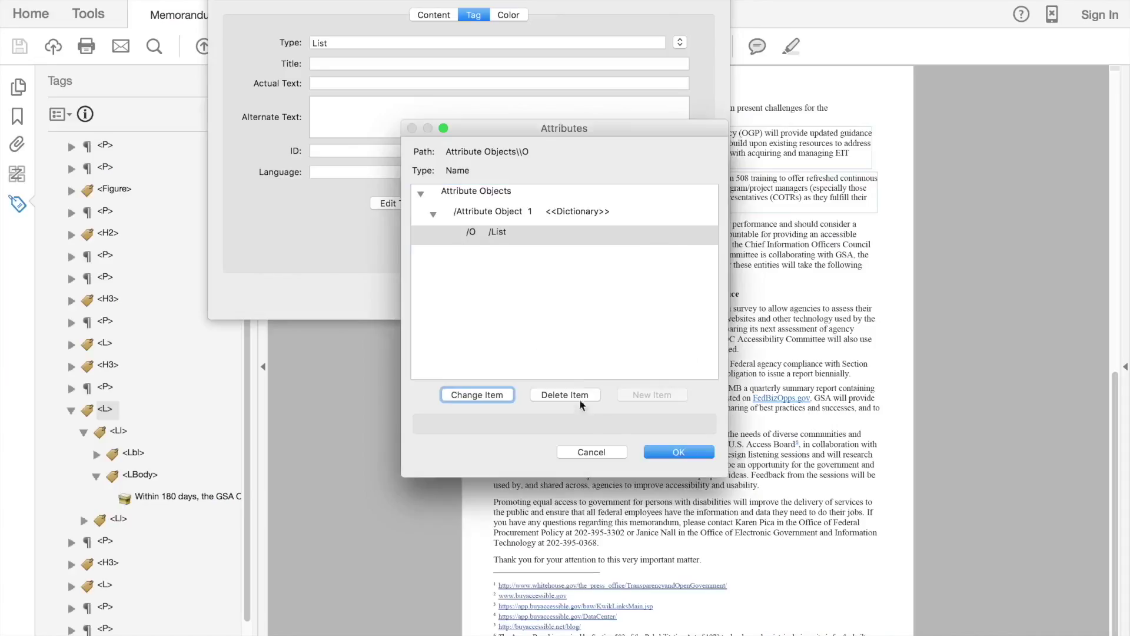
{"action": "left_click", "coordinate": [678, 451]}
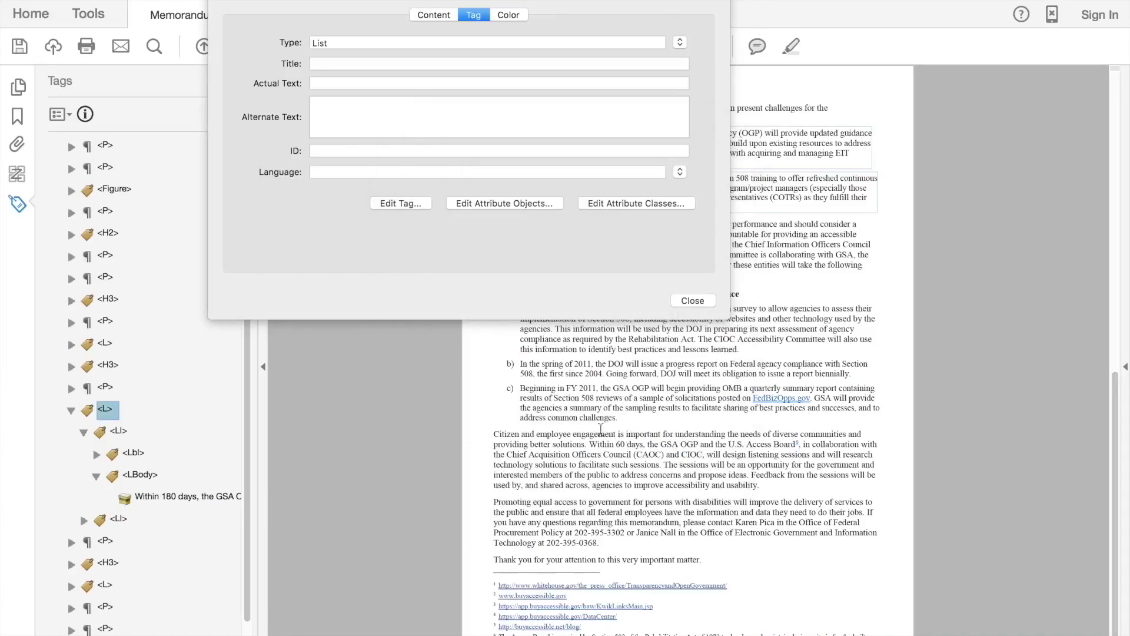
Add a ListNumbering key with the Name value LowerAlpha to the A dictionary of the same L tag.
{"action": "left_click", "coordinate": [391, 202]}
{"action": "left_click", "coordinate": [421, 193]}
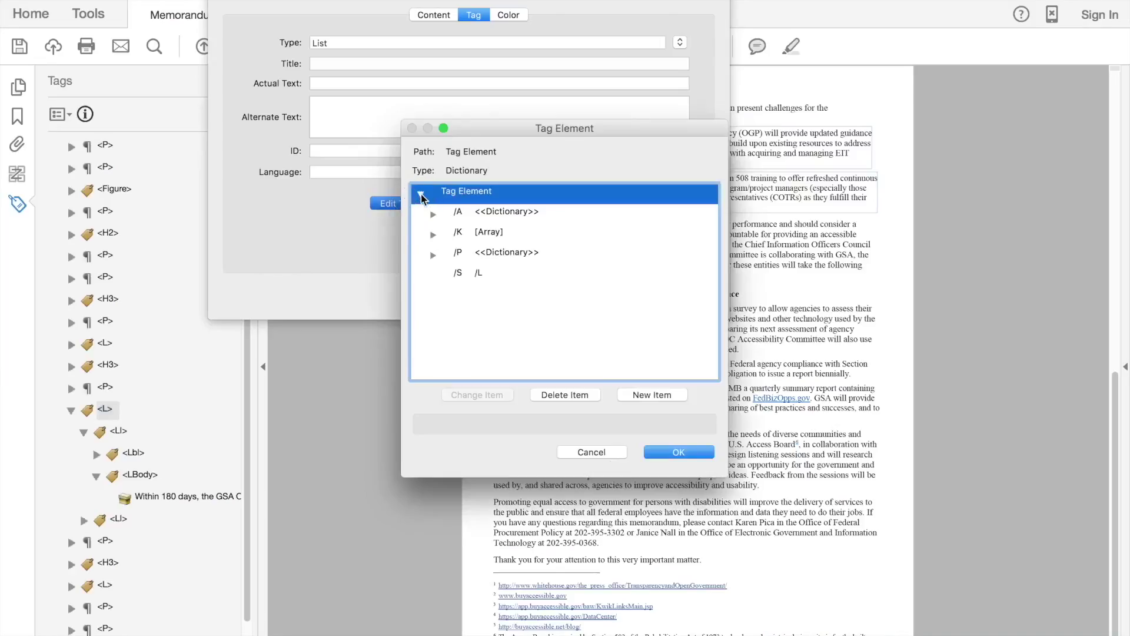
{"action": "left_click", "coordinate": [432, 214]}
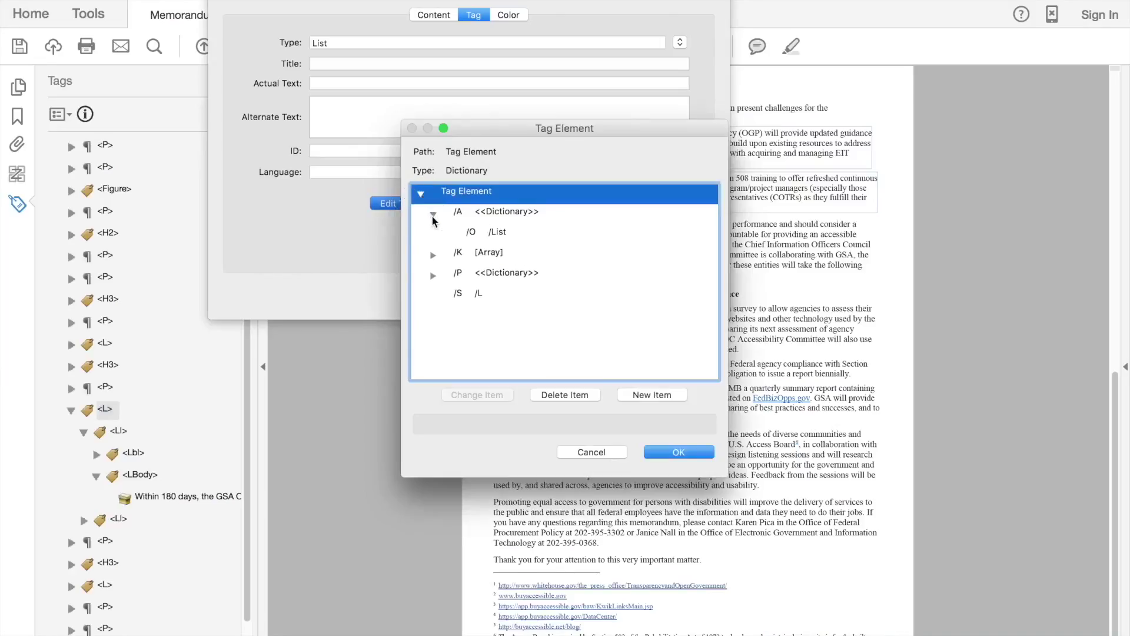
{"action": "left_click", "coordinate": [497, 236]}
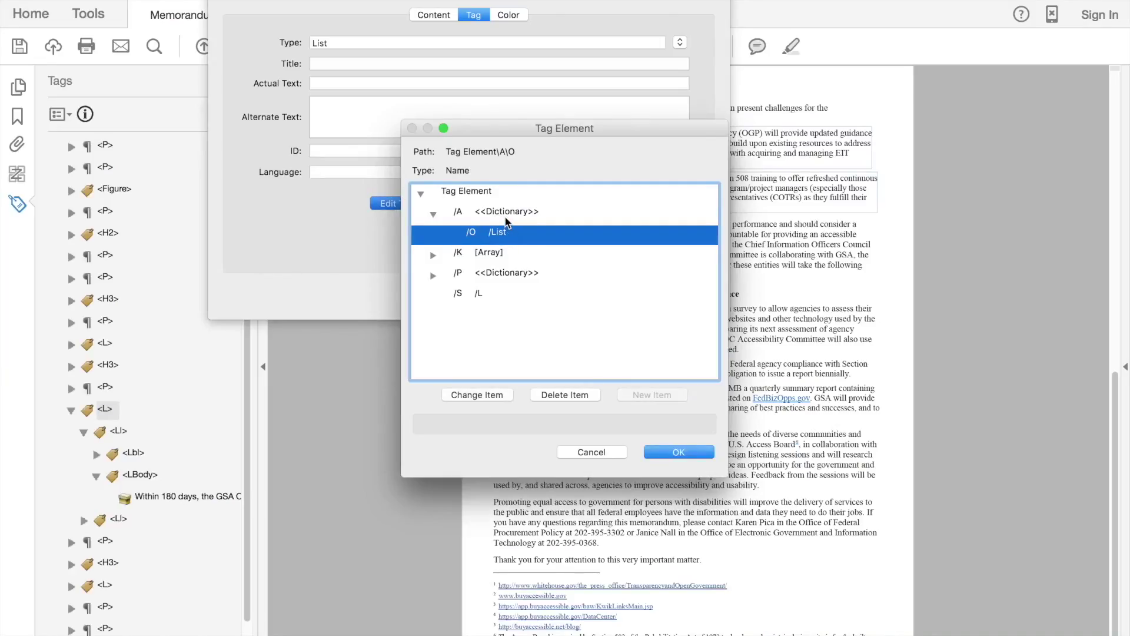
{"action": "left_click", "coordinate": [507, 211]}
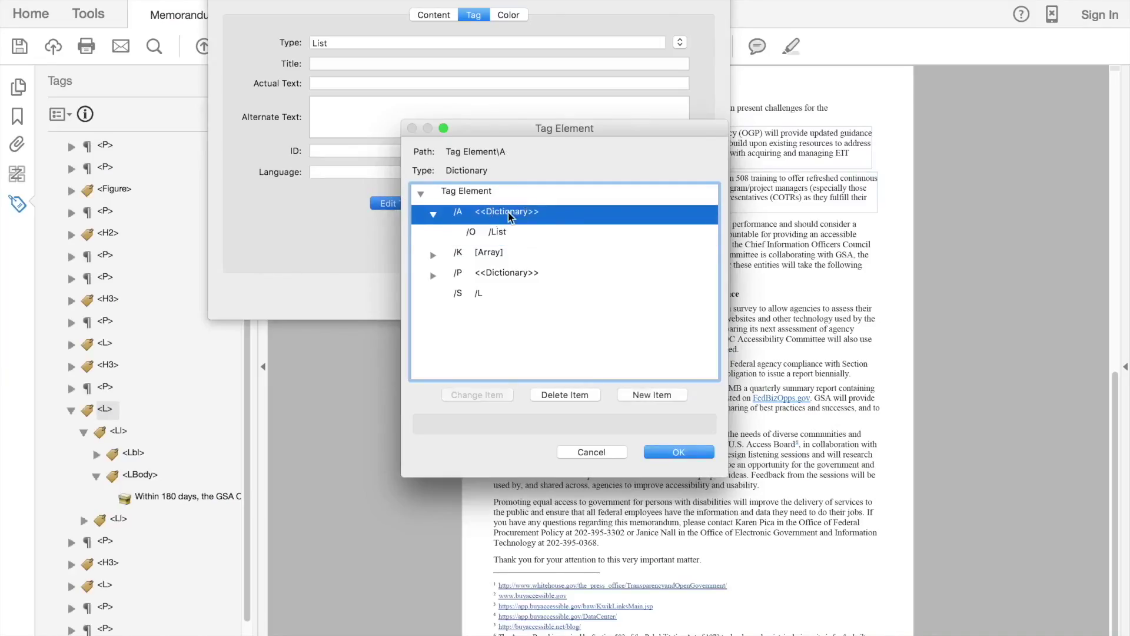
{"action": "left_click", "coordinate": [668, 394]}
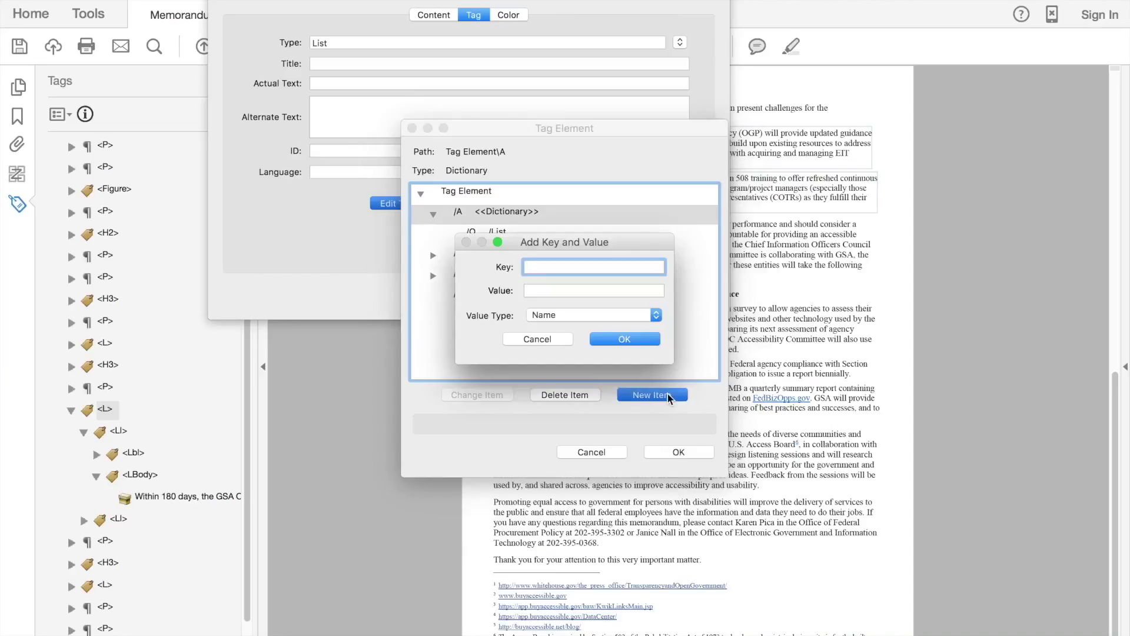
{"action": "type", "text": "ListNumbering"}
{"action": "key", "text": "Tab"}
{"action": "type", "text": "LowerAlpha"}
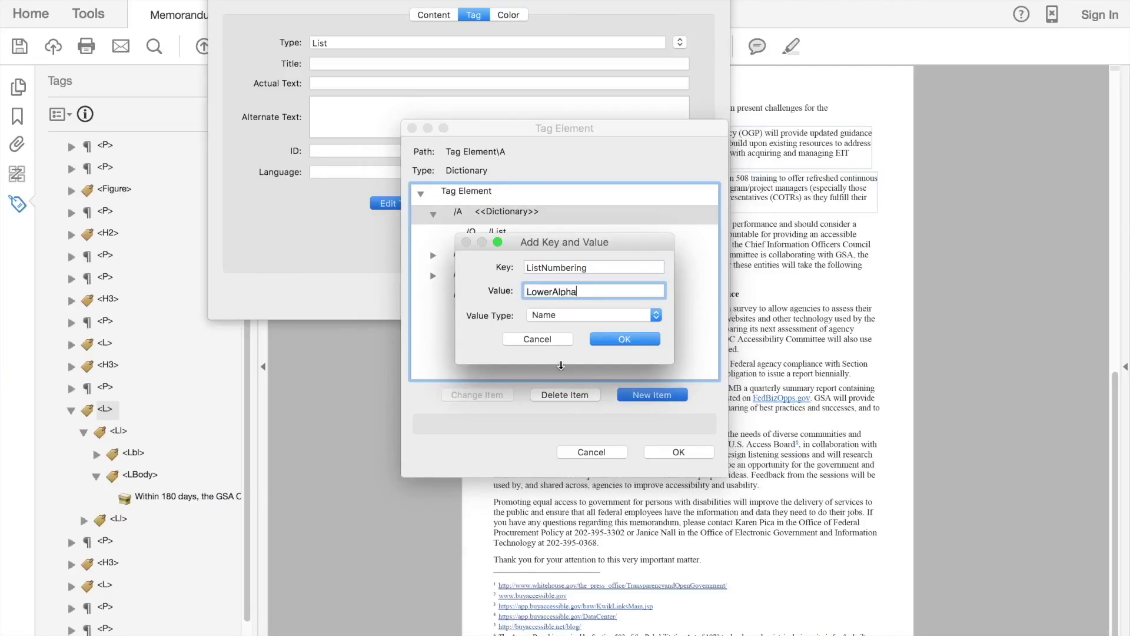
{"action": "left_click", "coordinate": [621, 341]}
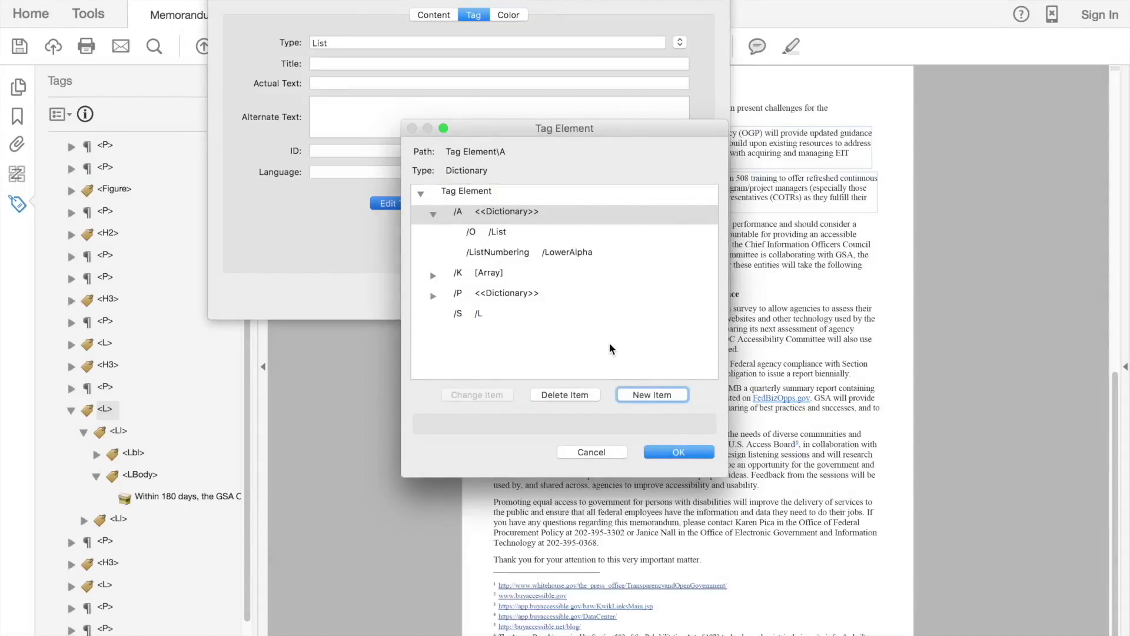
{"action": "left_click", "coordinate": [676, 455]}
Add a new attribute object to the L tag of the next list, below the following H3 tag.
{"action": "left_click", "coordinate": [104, 586]}
{"action": "left_click", "coordinate": [485, 203]}
{"action": "left_click", "coordinate": [650, 395]}
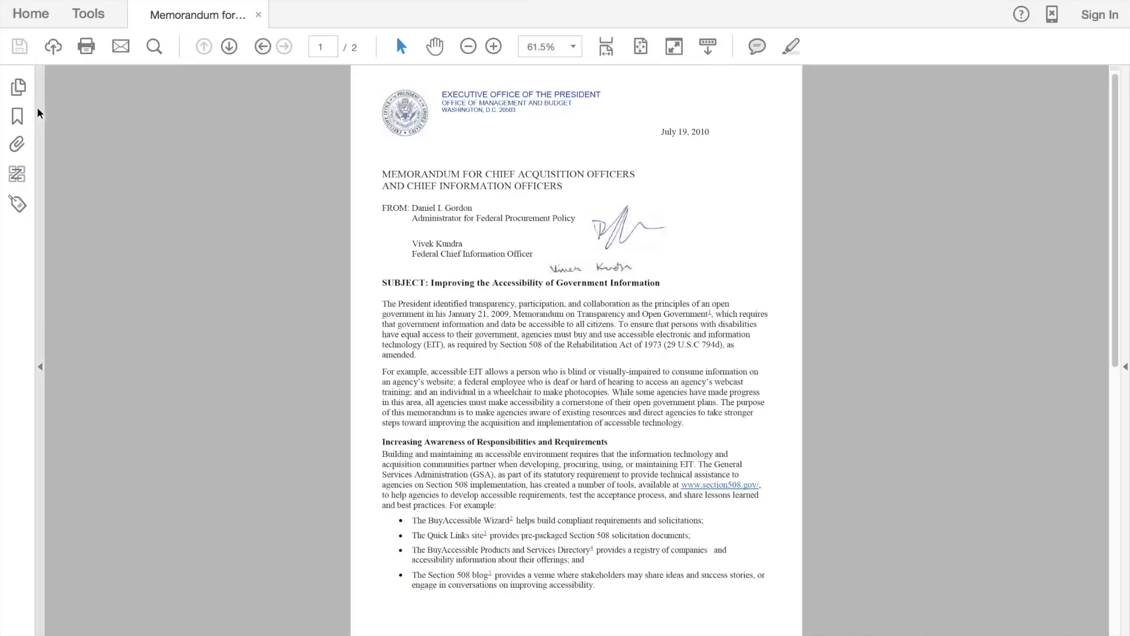
Append the pdfUA-ID.xmp file to the advanced additional metadata in the memorandum's document properties.
{"action": "left_click", "coordinate": [129, 8]}
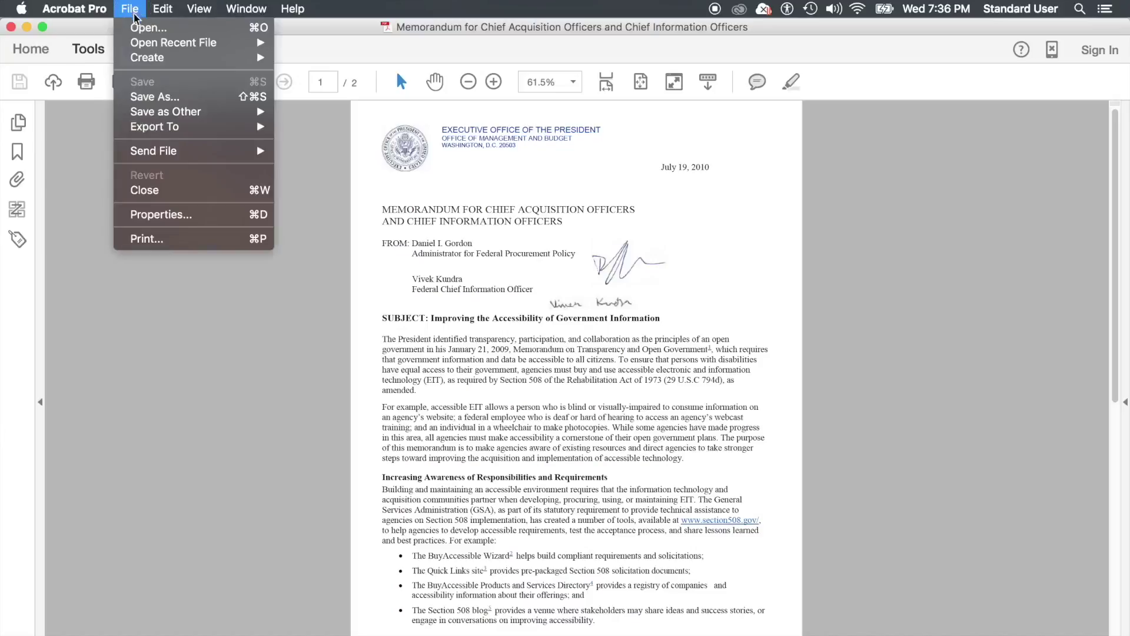
{"action": "left_click", "coordinate": [189, 214]}
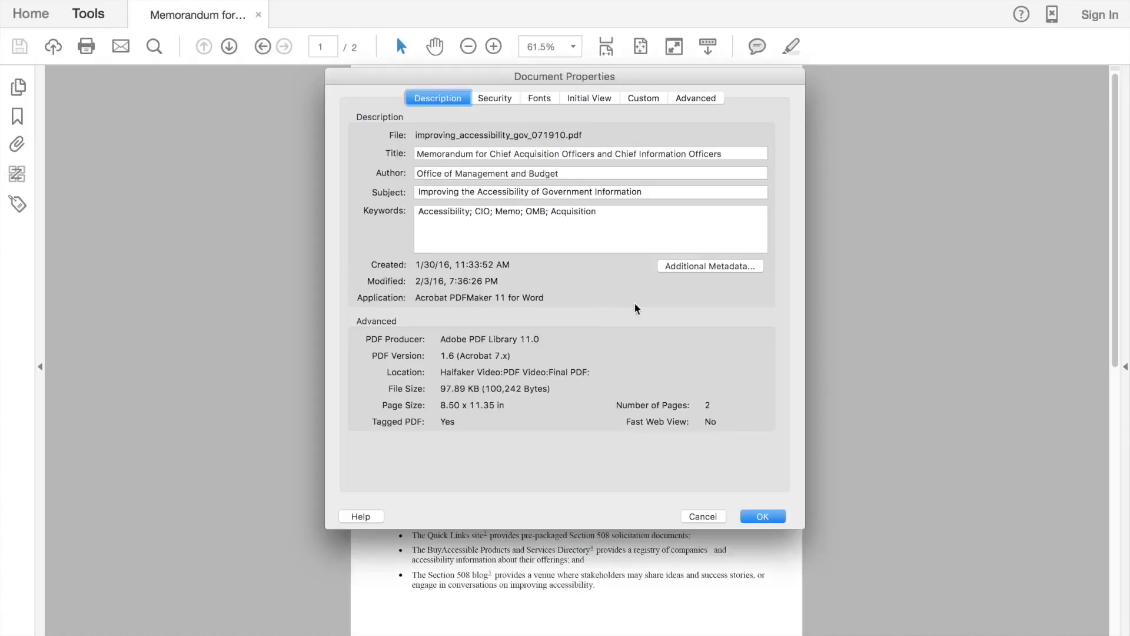
{"action": "left_click", "coordinate": [721, 270]}
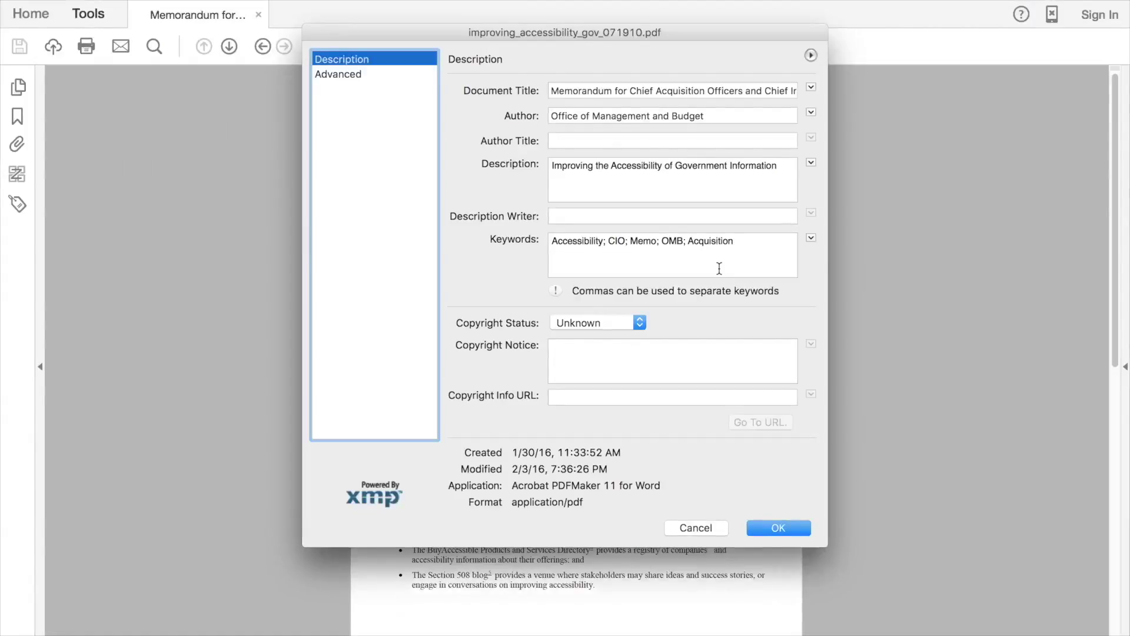
{"action": "left_click", "coordinate": [339, 75]}
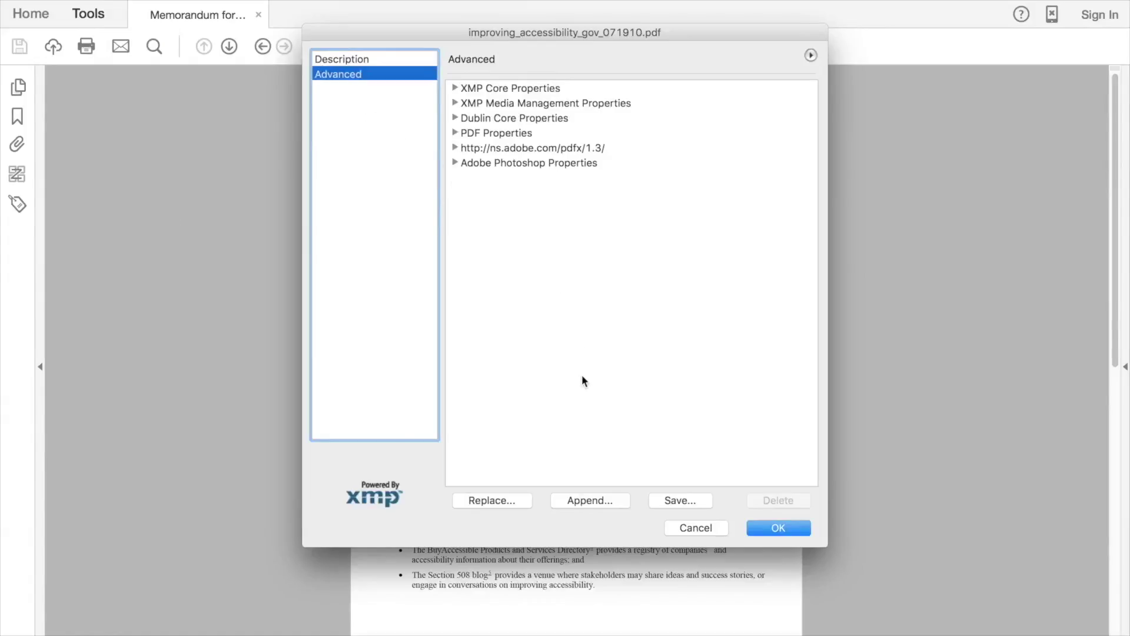
{"action": "left_click", "coordinate": [587, 501]}
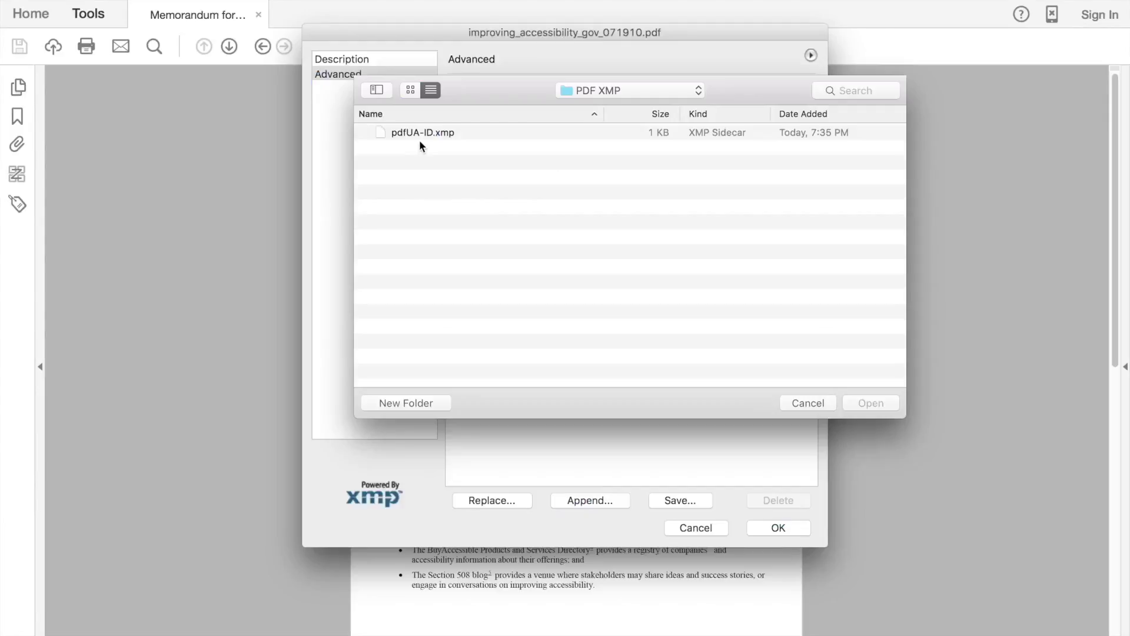
{"action": "left_click", "coordinate": [415, 133]}
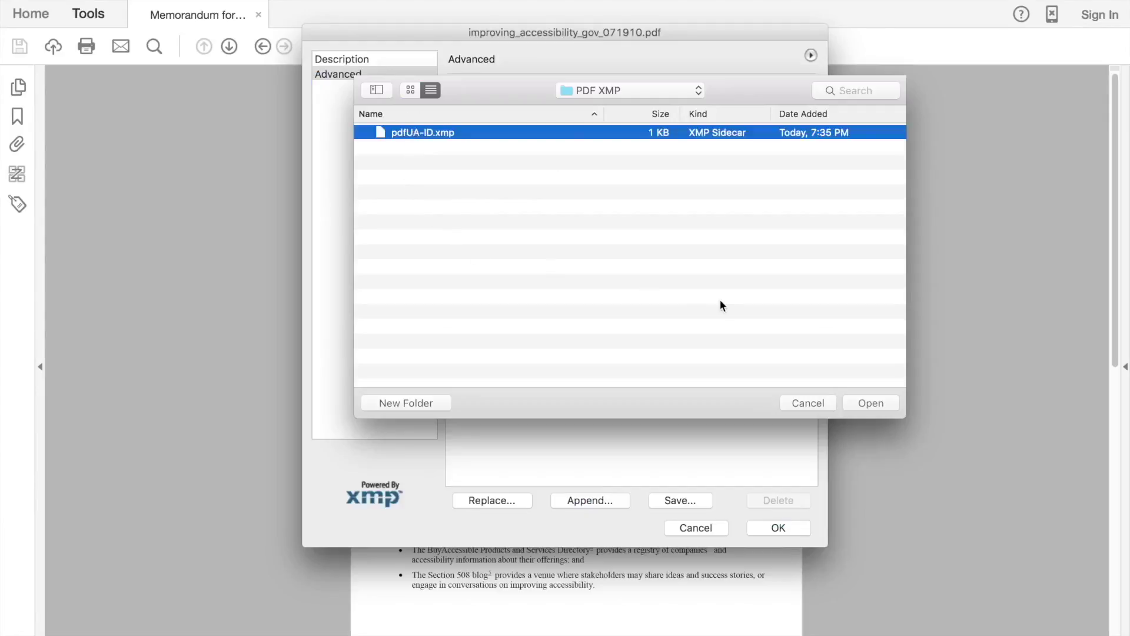
{"action": "left_click", "coordinate": [871, 404]}
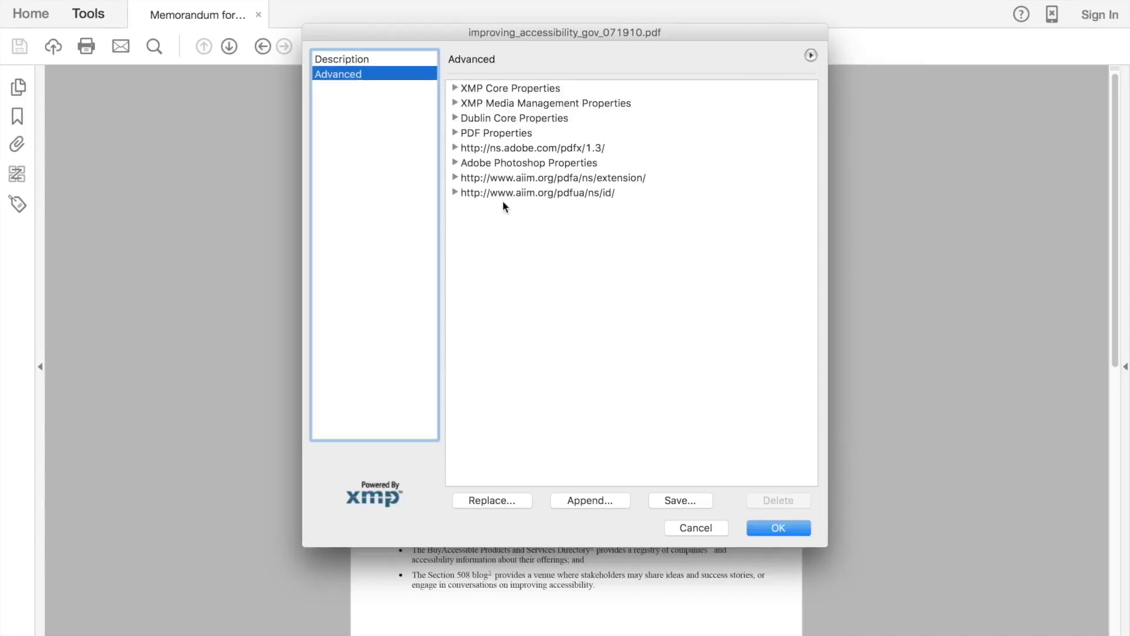
{"action": "left_click", "coordinate": [511, 179]}
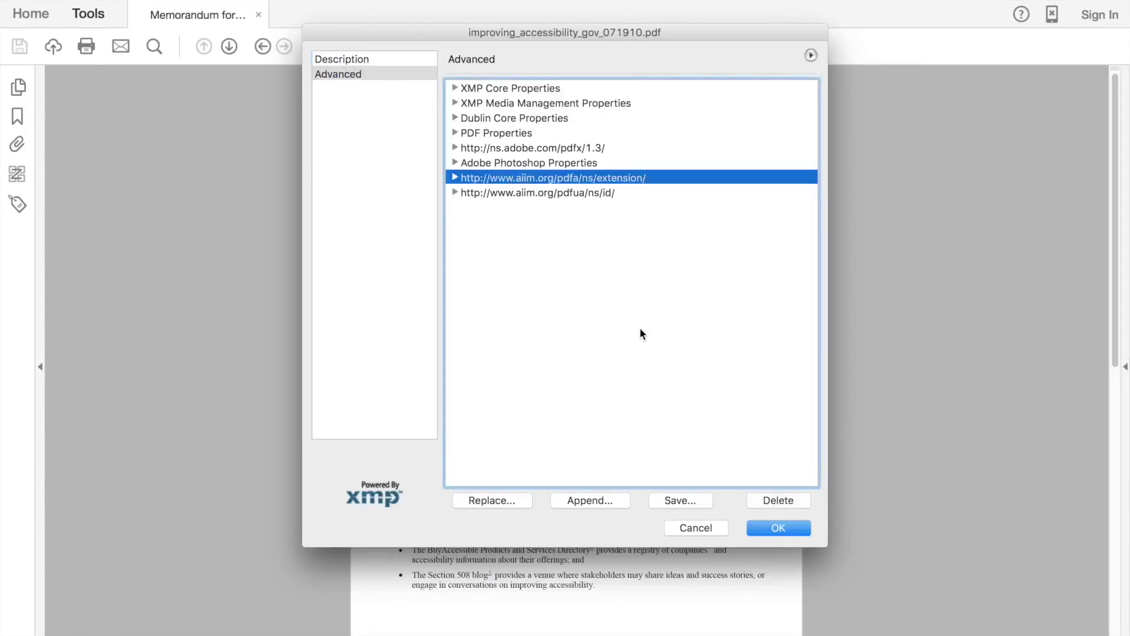
{"action": "left_click", "coordinate": [782, 500]}
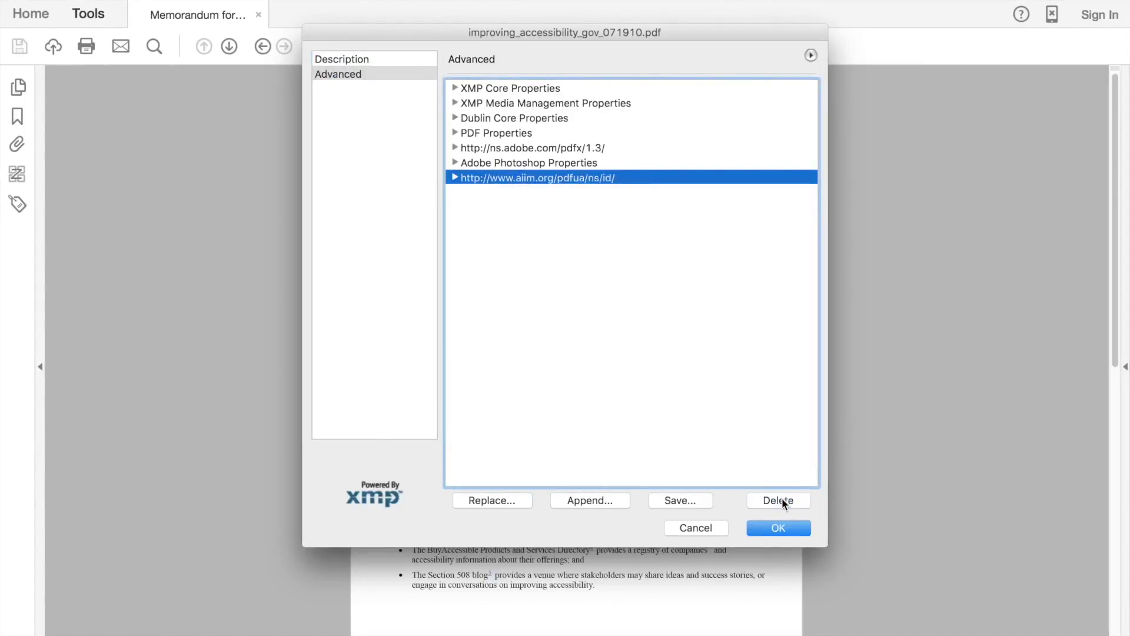
{"action": "left_click", "coordinate": [769, 530]}
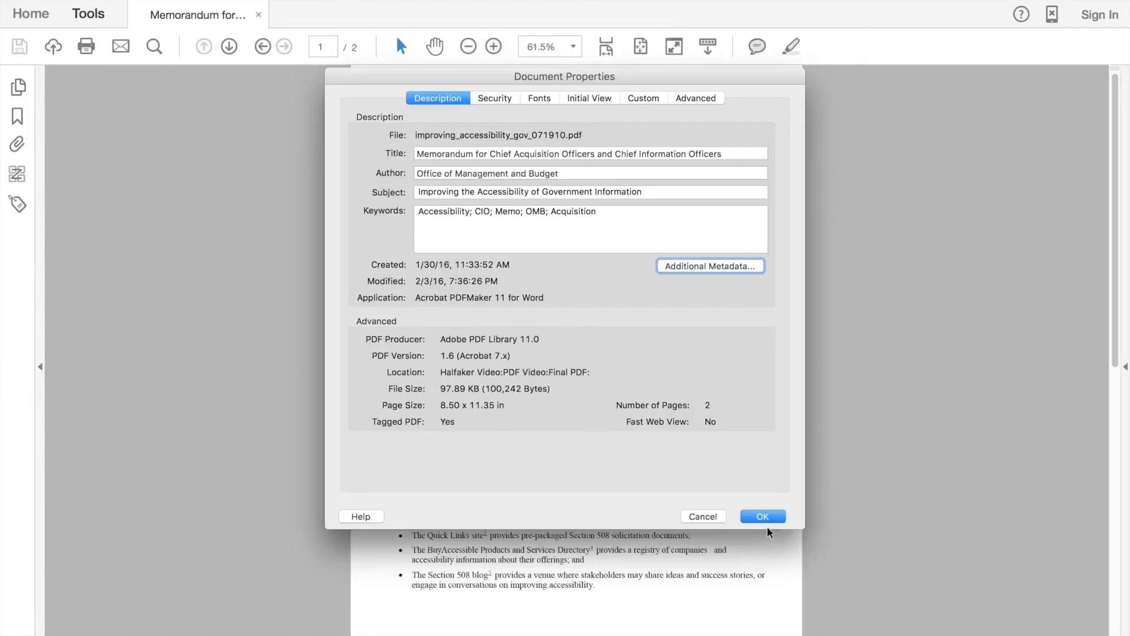
{"action": "left_click", "coordinate": [765, 517]}
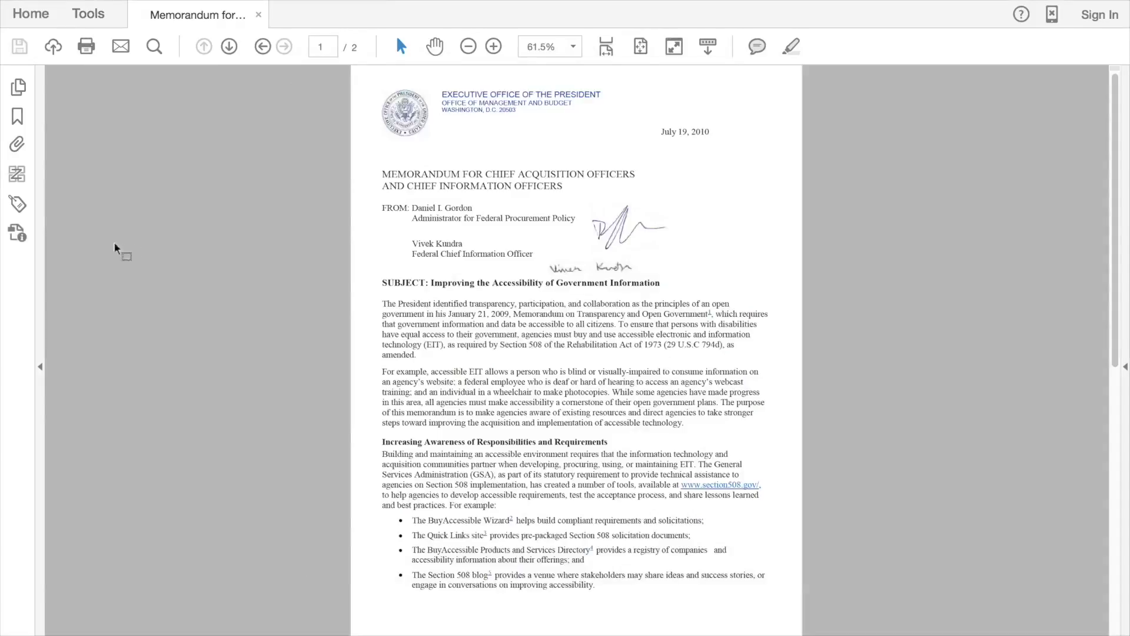
Examine the document's standards conformance information, including the standard, ISO name and verification status.
{"action": "left_click", "coordinate": [18, 235]}
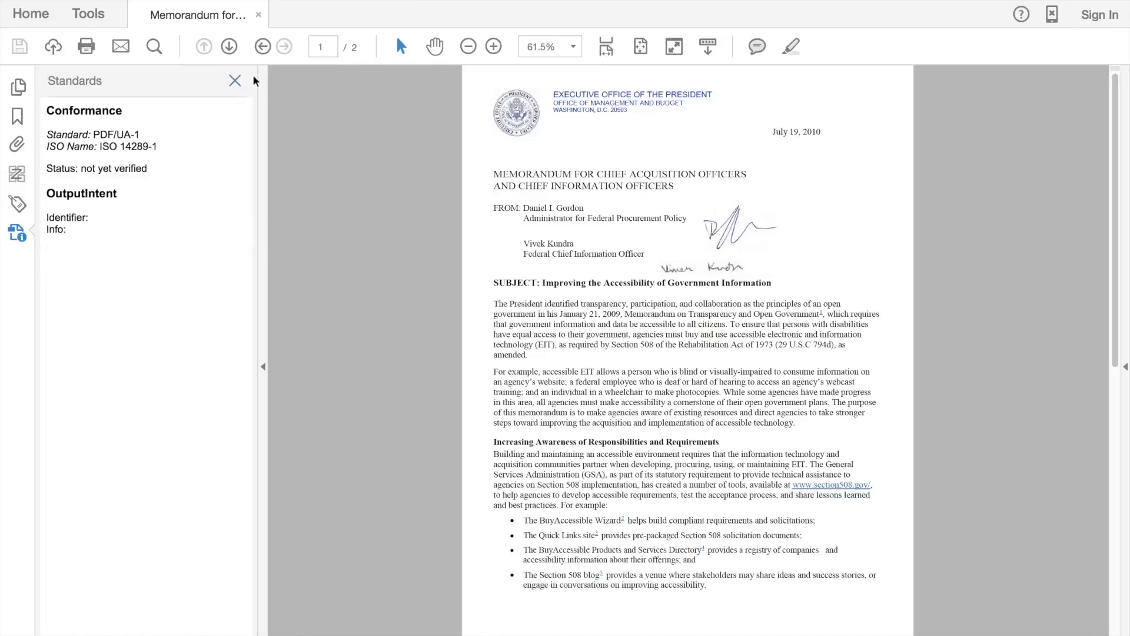
{"action": "left_click", "coordinate": [236, 82]}
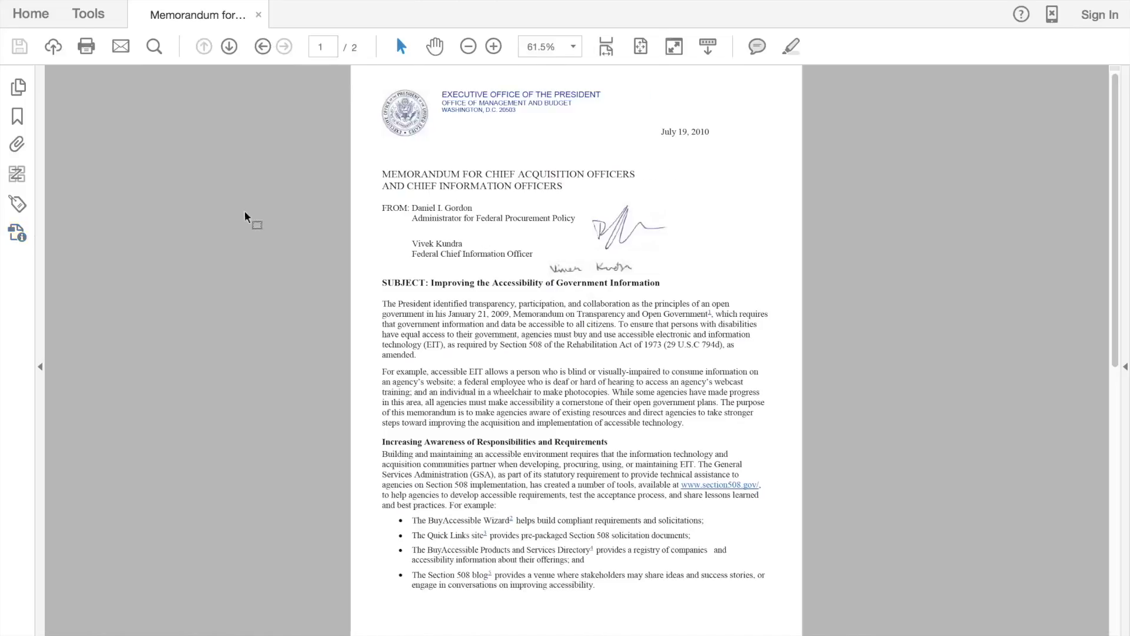